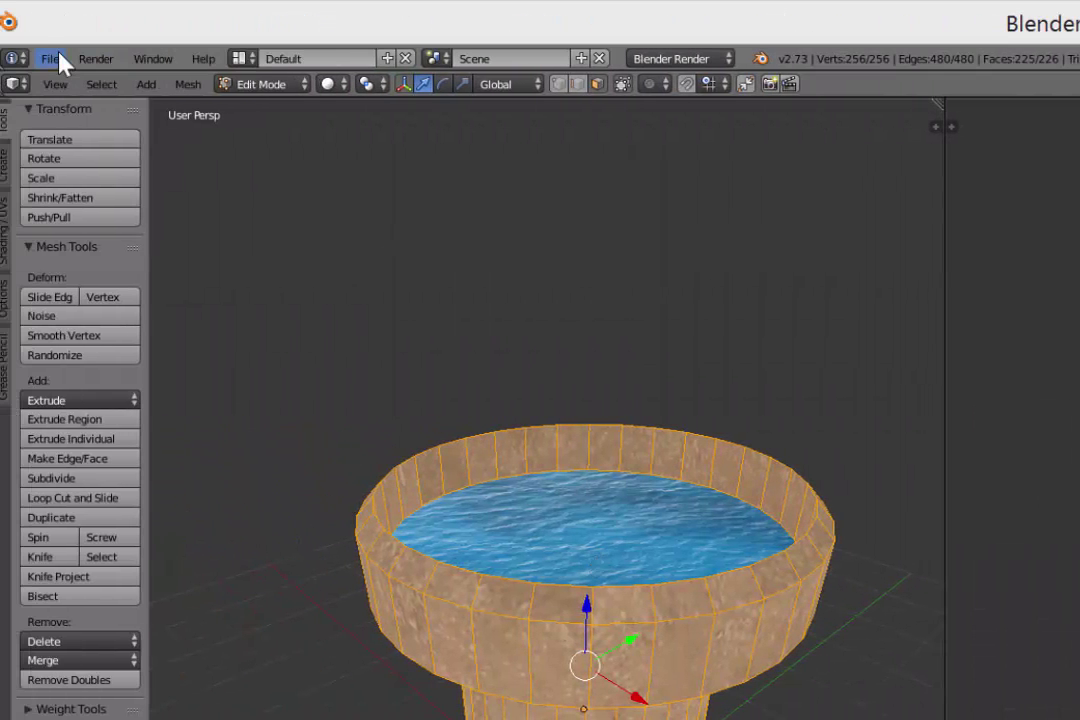
Start an FBX export of the birdbath model and open the folder C:\OtherDocs\Unity 12INT2\Assets\Standard Assets as its destination
{"action": "left_click", "coordinate": [59, 55]}
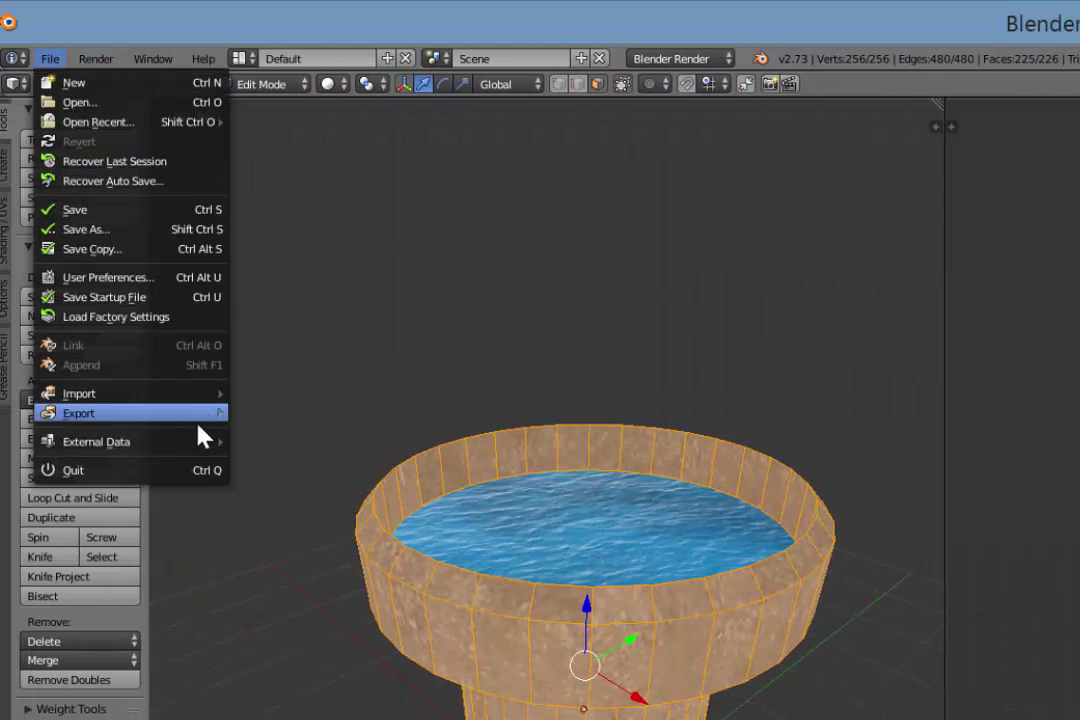
{"action": "mouse_move", "coordinate": [141, 428]}
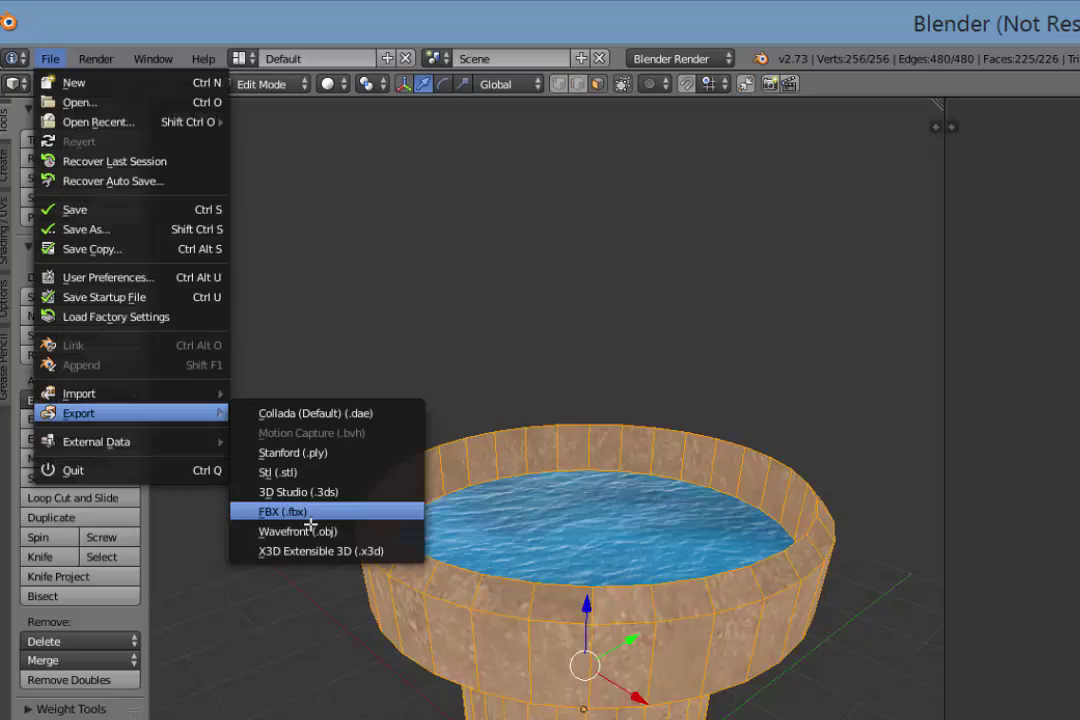
{"action": "left_click", "coordinate": [311, 520]}
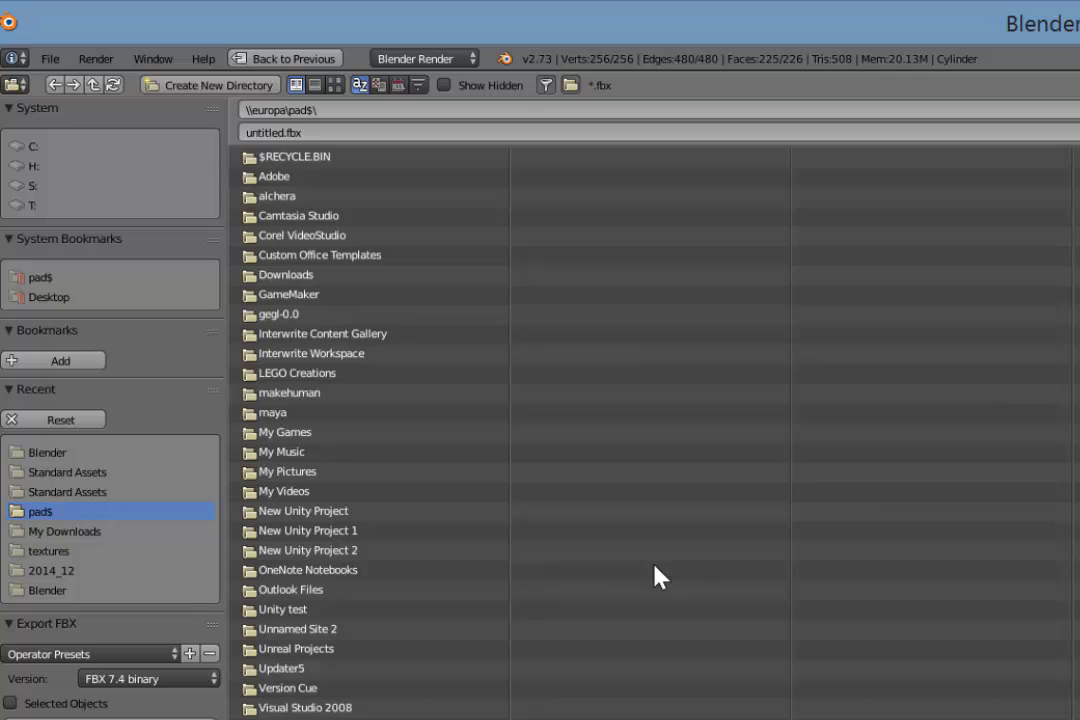
{"action": "left_click", "coordinate": [31, 147]}
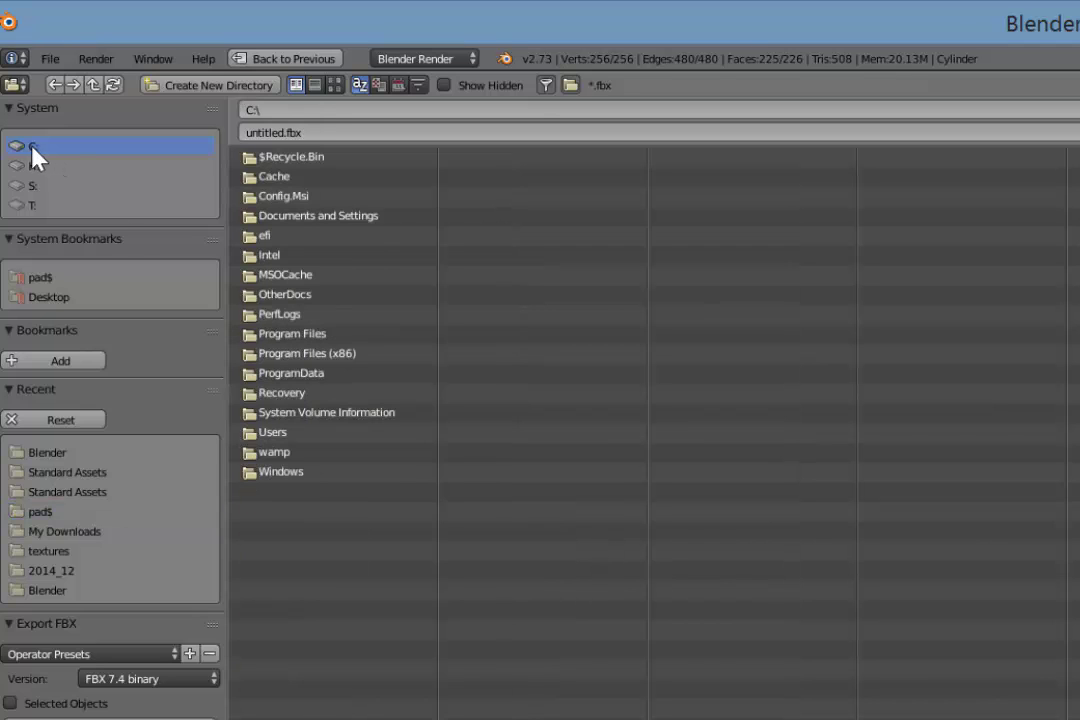
{"action": "left_click", "coordinate": [342, 300]}
{"action": "left_click", "coordinate": [328, 413]}
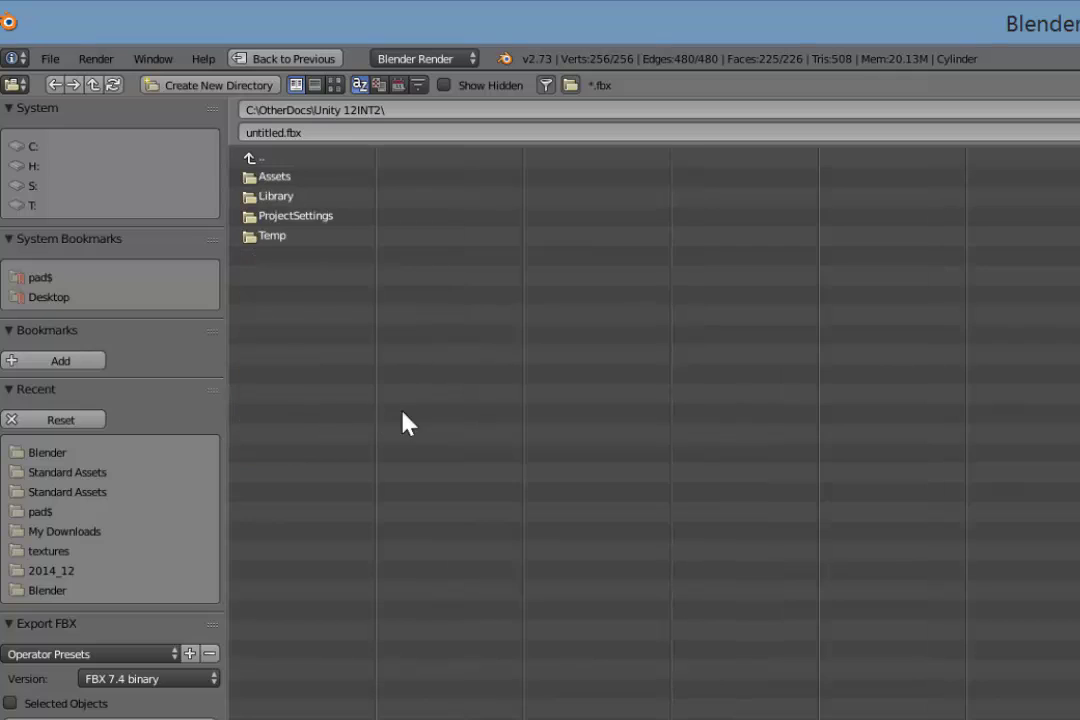
{"action": "left_click", "coordinate": [284, 179]}
{"action": "left_click", "coordinate": [359, 215]}
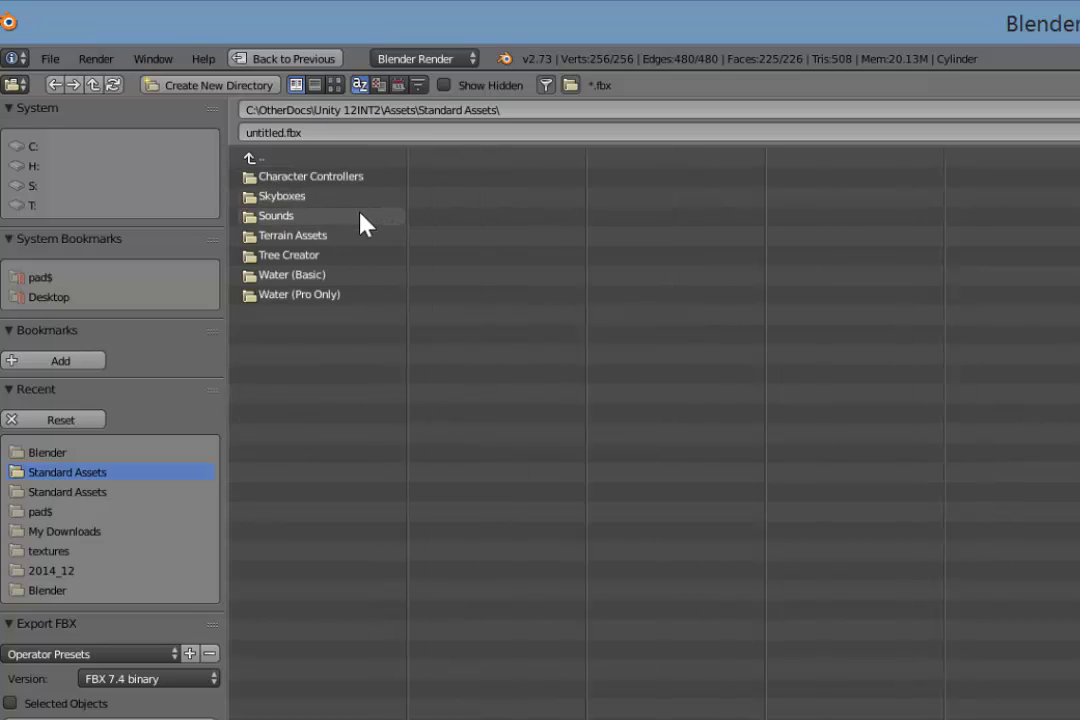
Name the export file birdbath and export it as FBX
{"action": "double_click", "coordinate": [266, 133]}
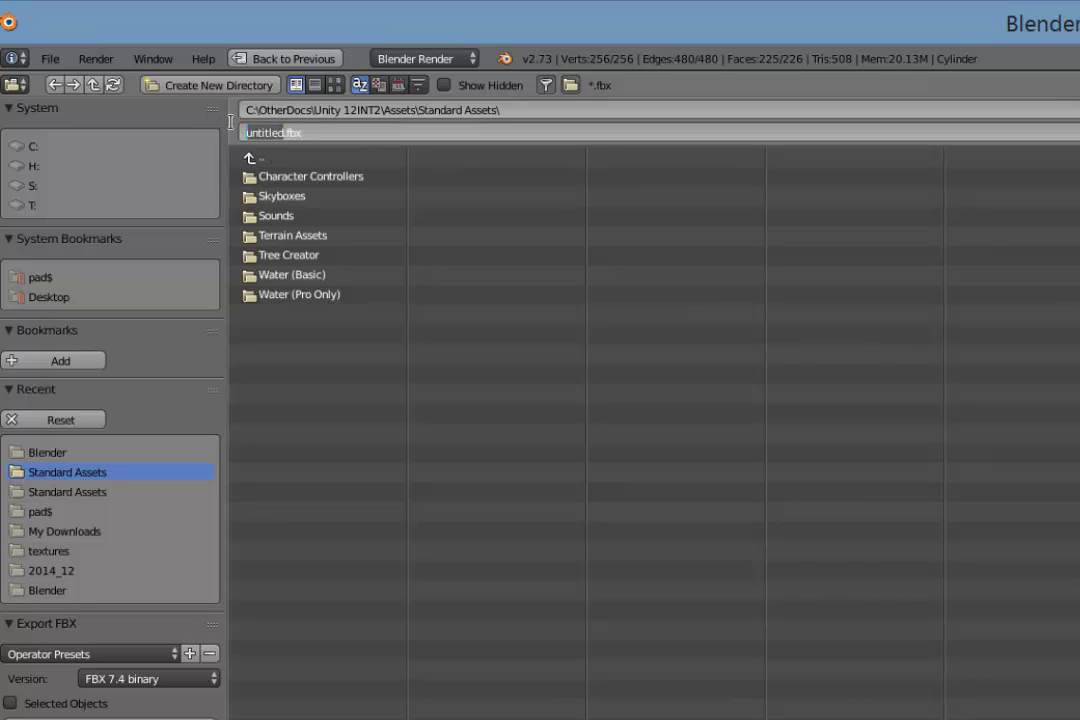
{"action": "type", "text": "birdbath"}
{"action": "key", "text": "Return"}
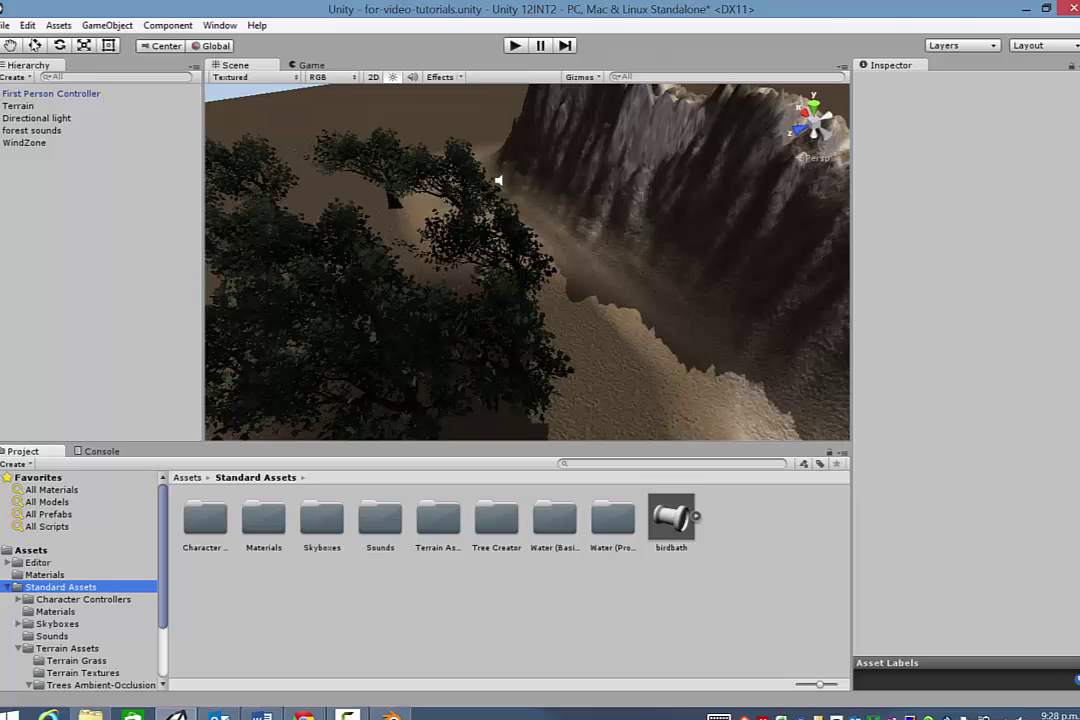
{"action": "left_click", "coordinate": [58, 25]}
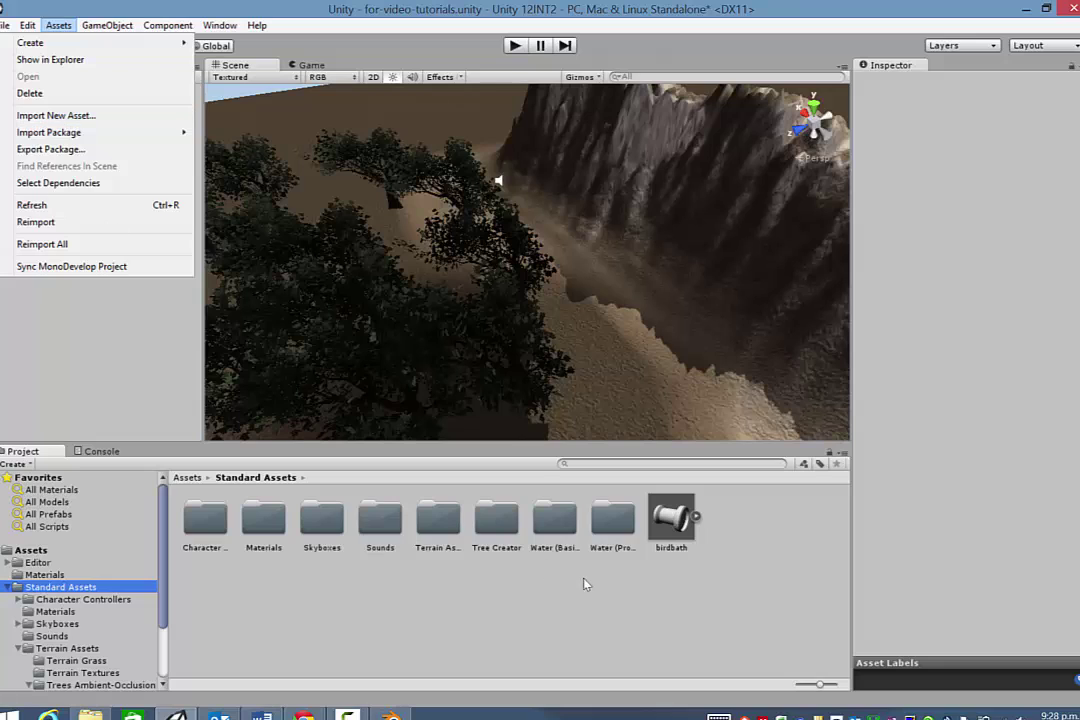
{"action": "left_click", "coordinate": [631, 590]}
In Unity, set the birdbath asset's import scale factor to 1, enable Generate Colliders, and apply the import settings
{"action": "left_click", "coordinate": [676, 518]}
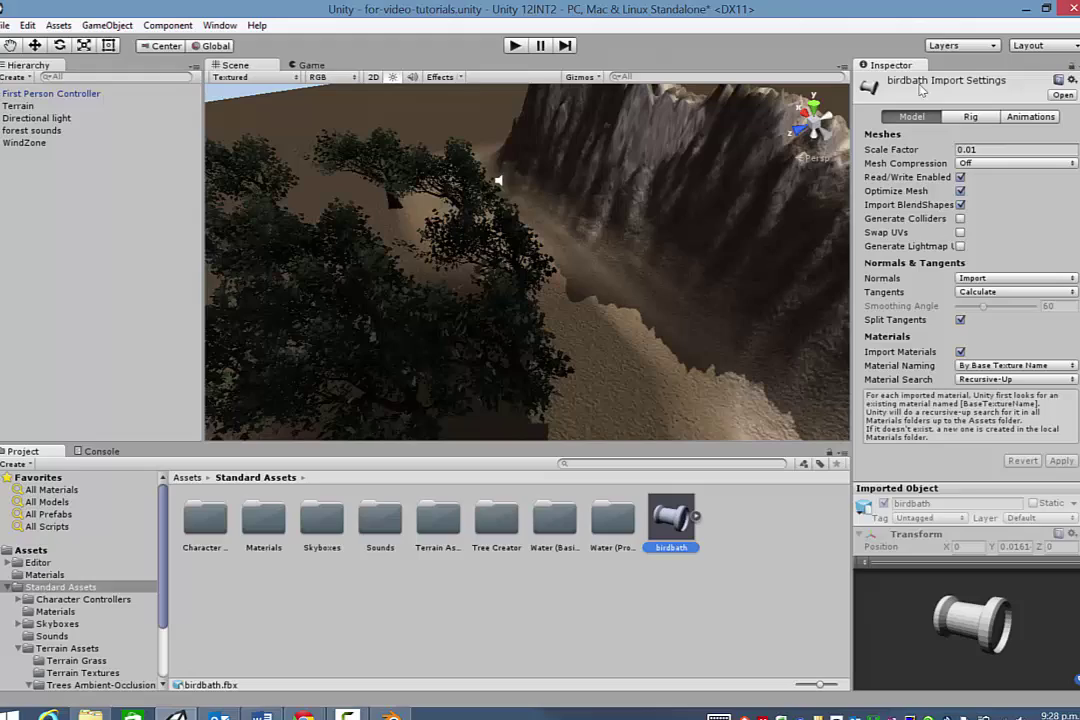
{"action": "left_click", "coordinate": [981, 151]}
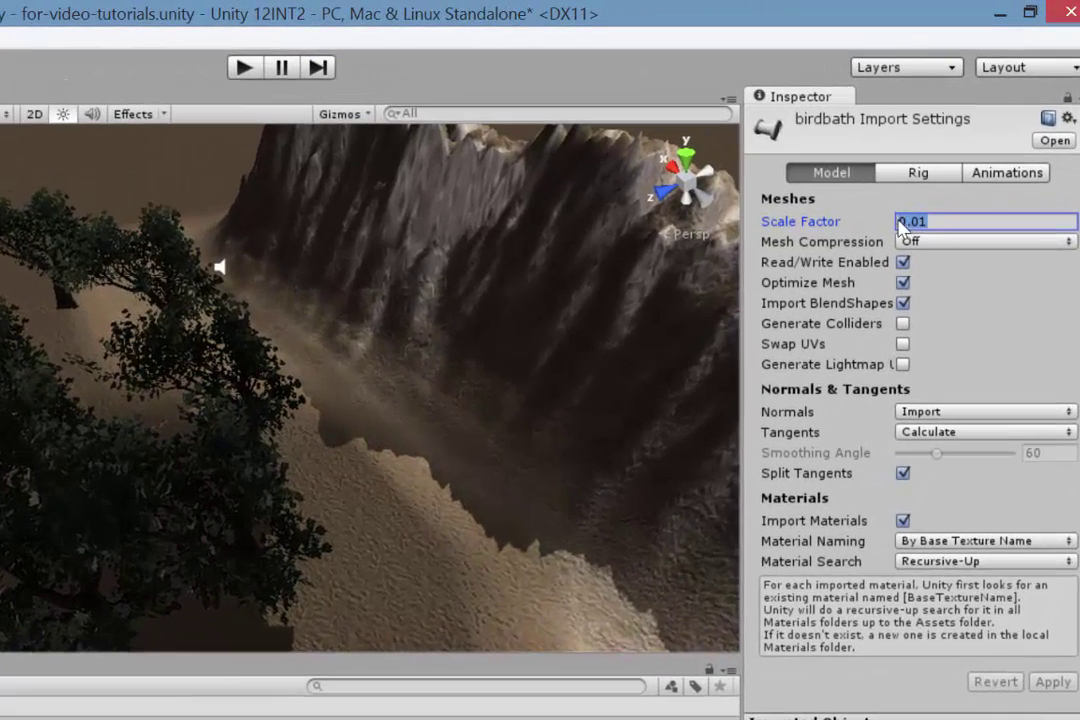
{"action": "left_click", "coordinate": [980, 153]}
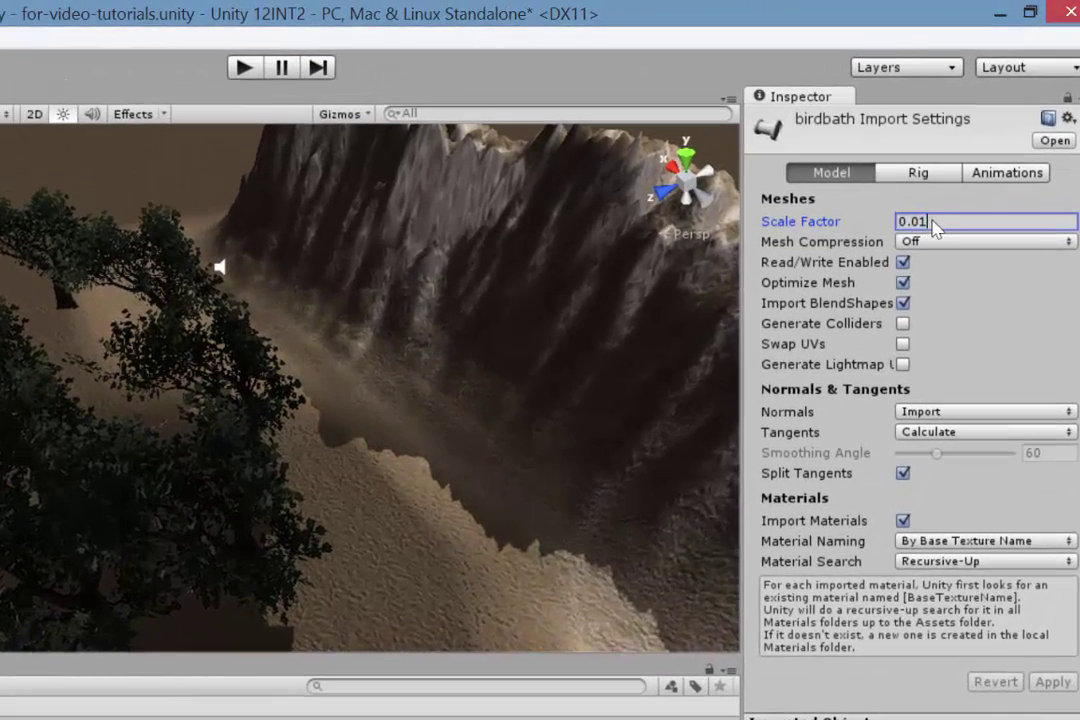
{"action": "left_click_drag", "start_coordinate": [929, 222], "coordinate": [882, 224]}
{"action": "type", "text": "1"}
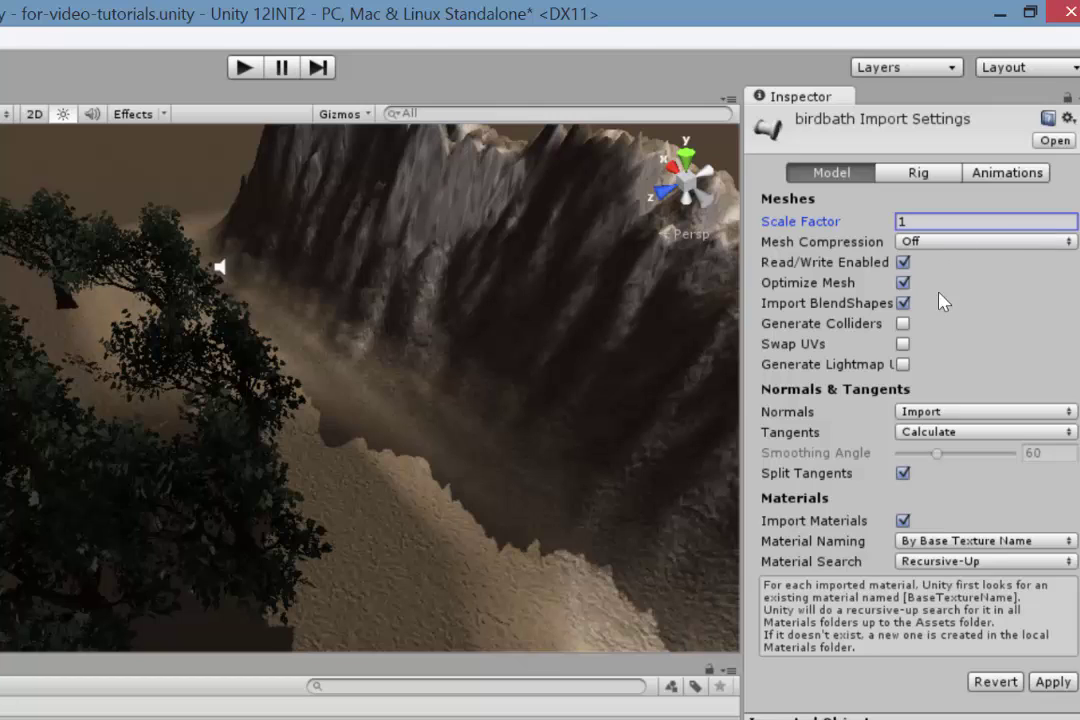
{"action": "left_click", "coordinate": [903, 324]}
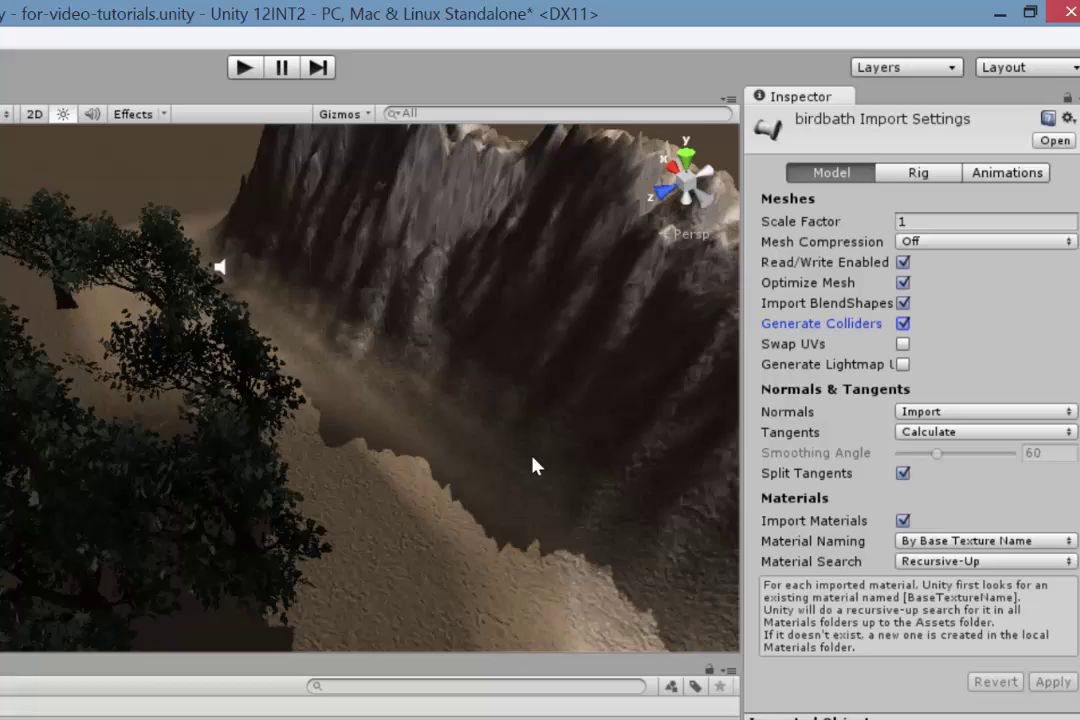
{"action": "left_click", "coordinate": [1053, 681]}
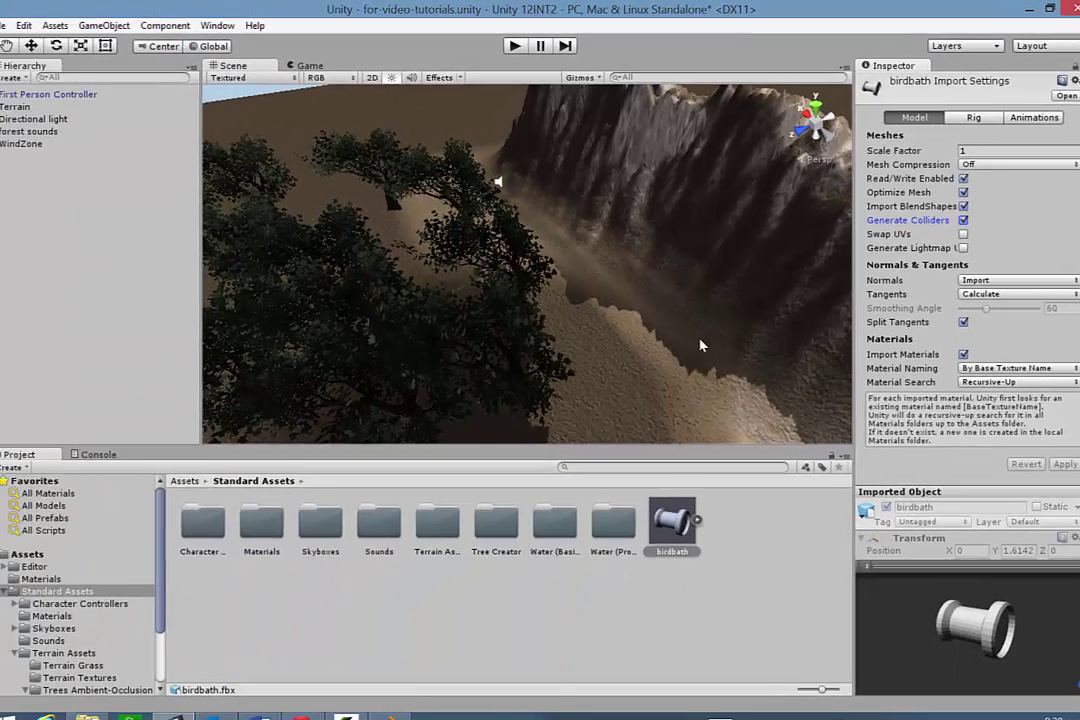
Place the birdbath asset in the scene on the open ground between the trees and the mountain ridge
{"action": "scroll", "coordinate": [591, 287], "scroll_direction": "down", "scroll_amount": 8}
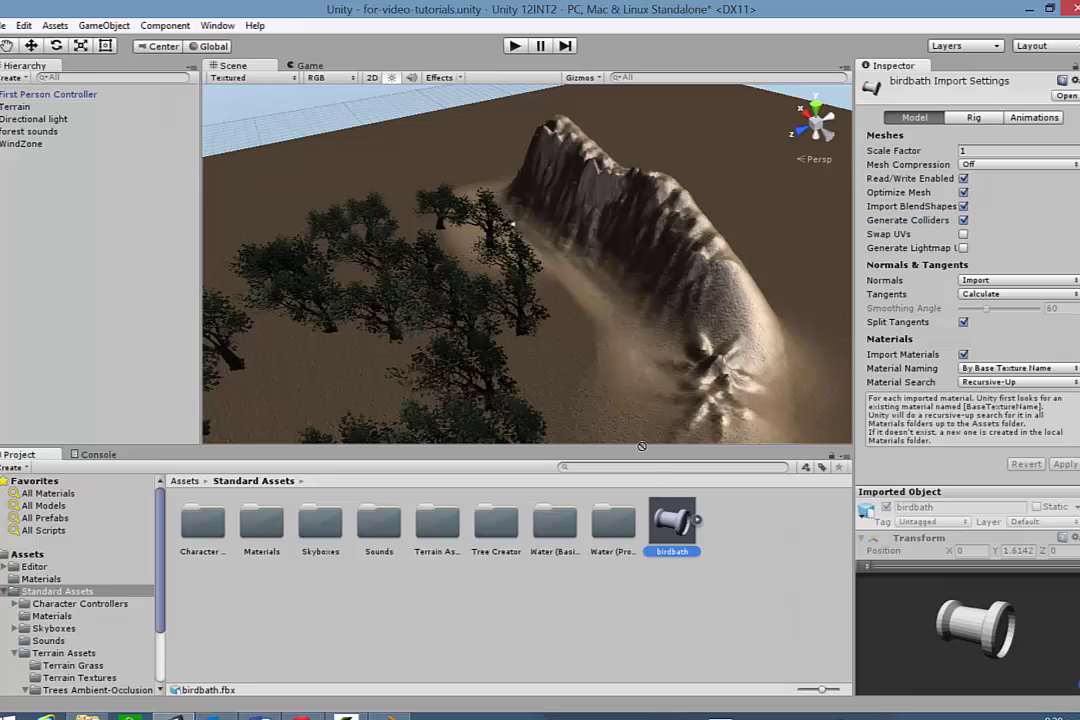
{"action": "left_click_drag", "start_coordinate": [641, 446], "coordinate": [594, 380]}
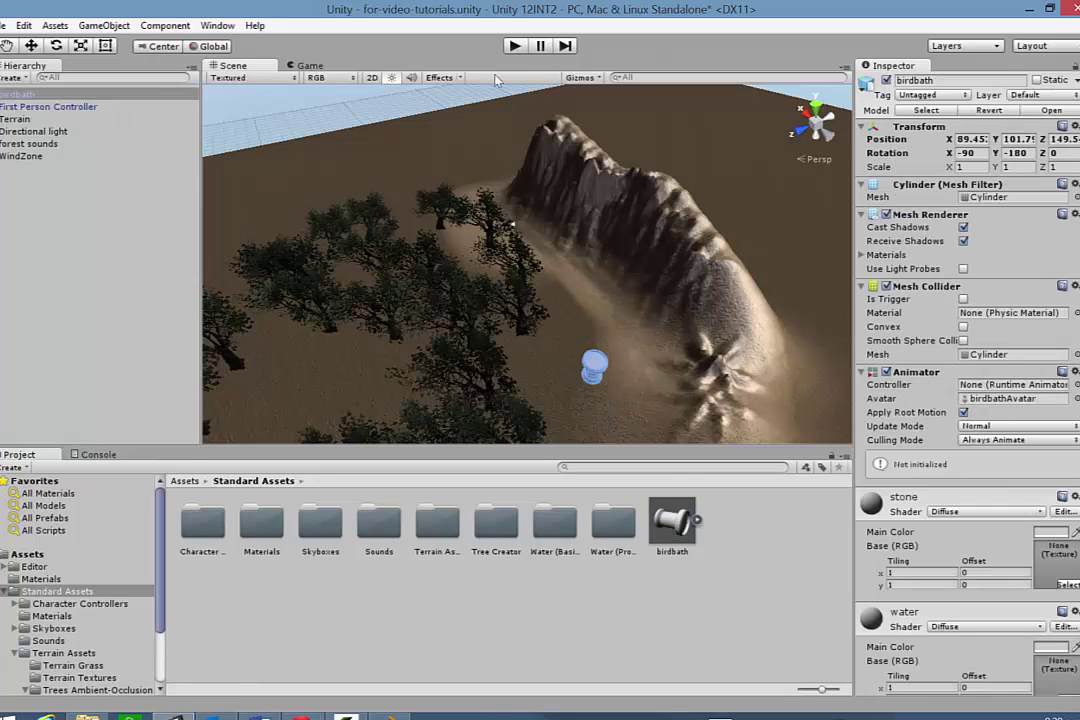
Play-test the game, walking up to and around the birdbath to check its size, and stop the game
{"action": "left_click", "coordinate": [514, 45]}
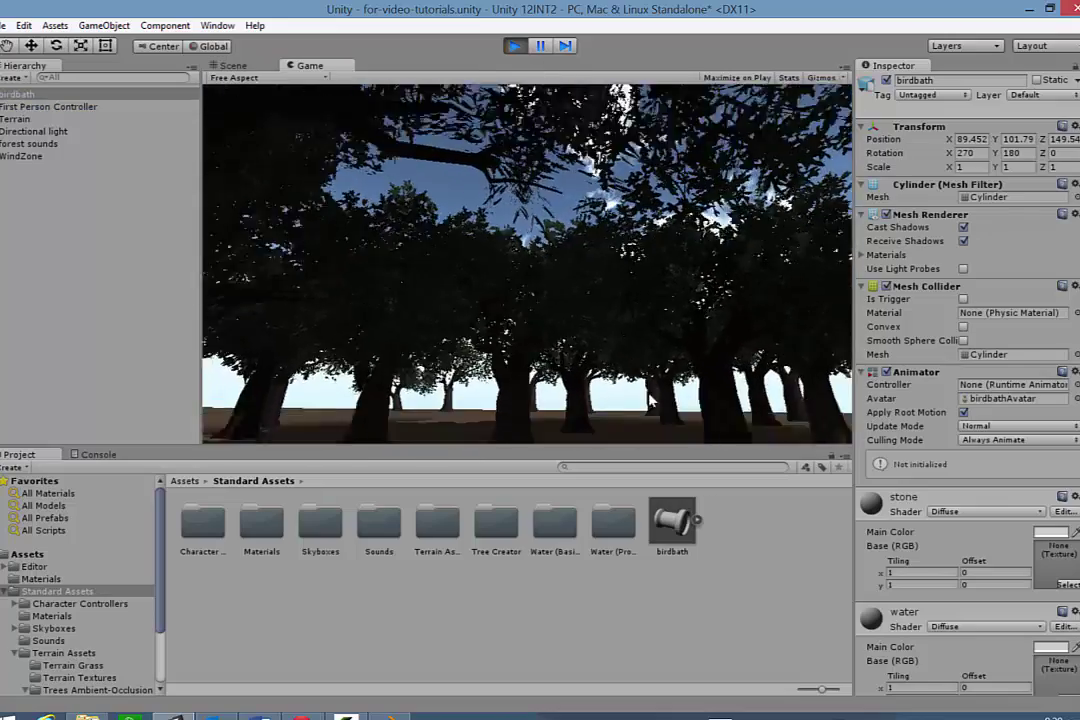
{"action": "key", "text": "w"}
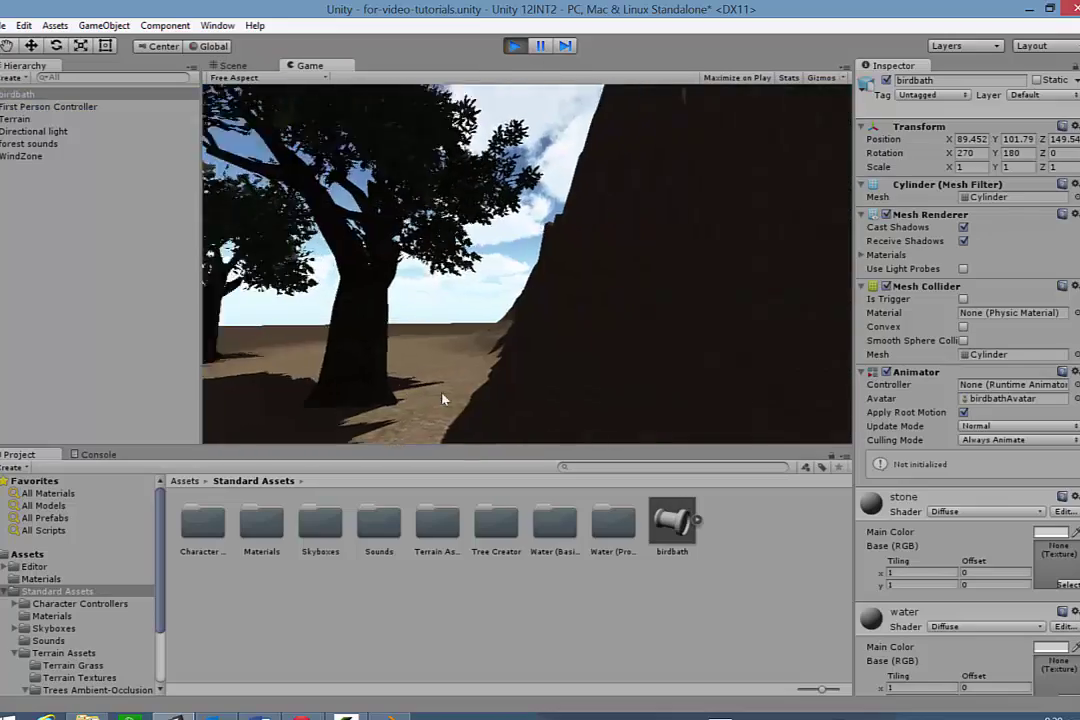
{"action": "key", "text": "w"}
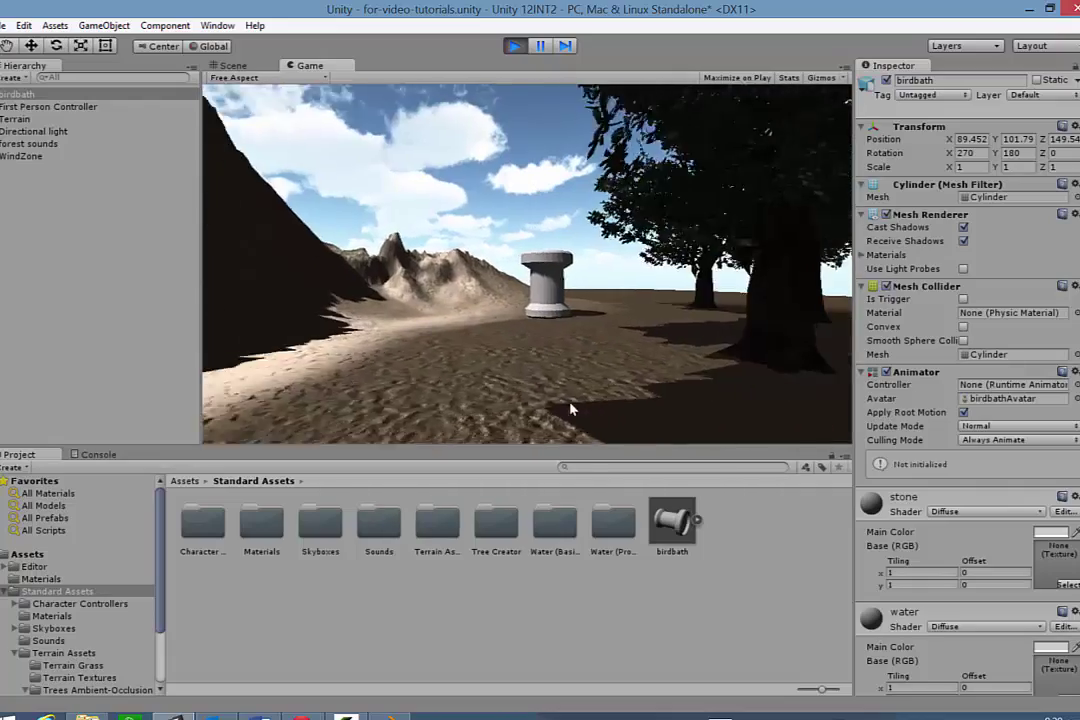
{"action": "key", "text": "w"}
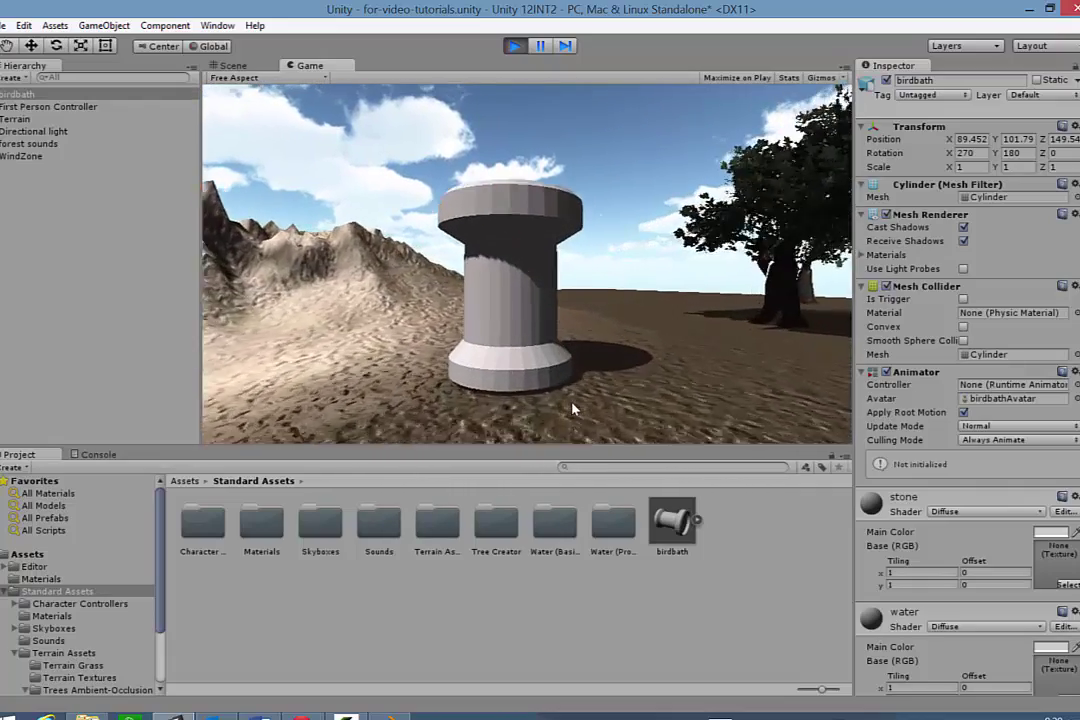
{"action": "key", "text": "w"}
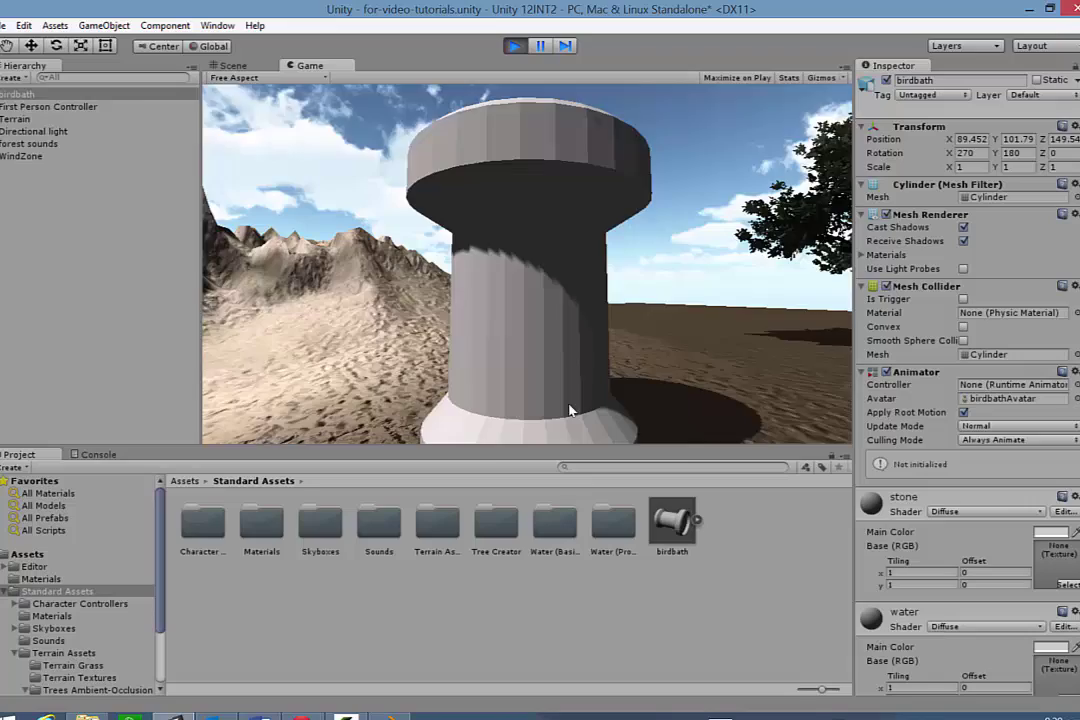
{"action": "key", "text": "d"}
{"action": "key", "text": "s"}
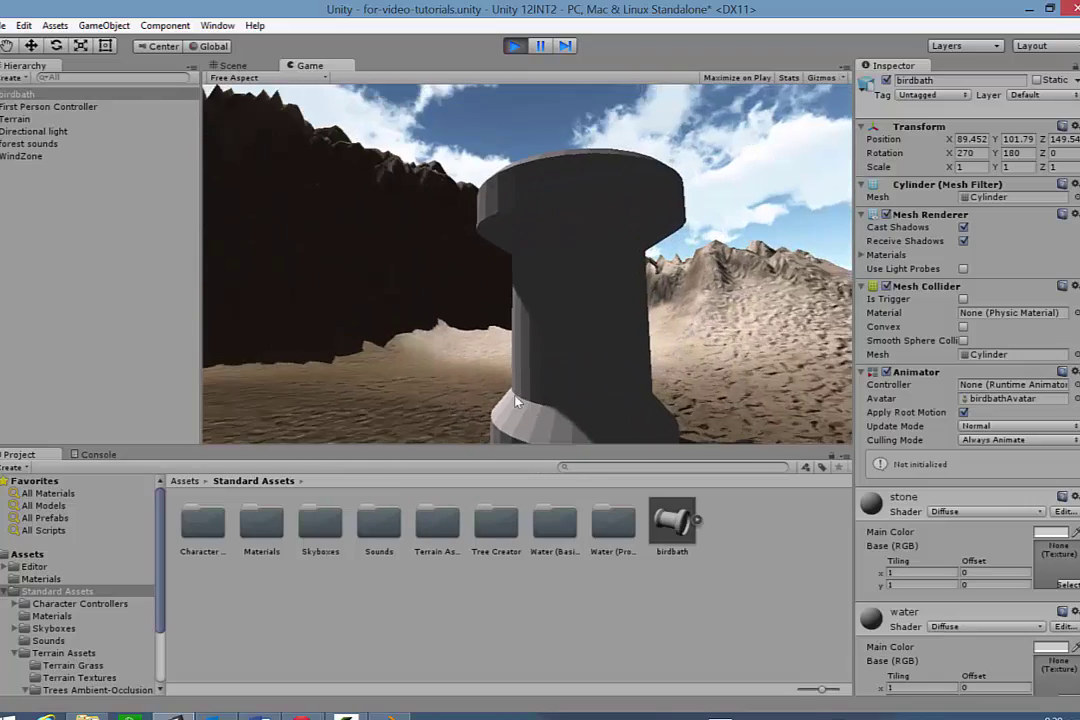
{"action": "key", "text": "w"}
{"action": "key", "text": "a"}
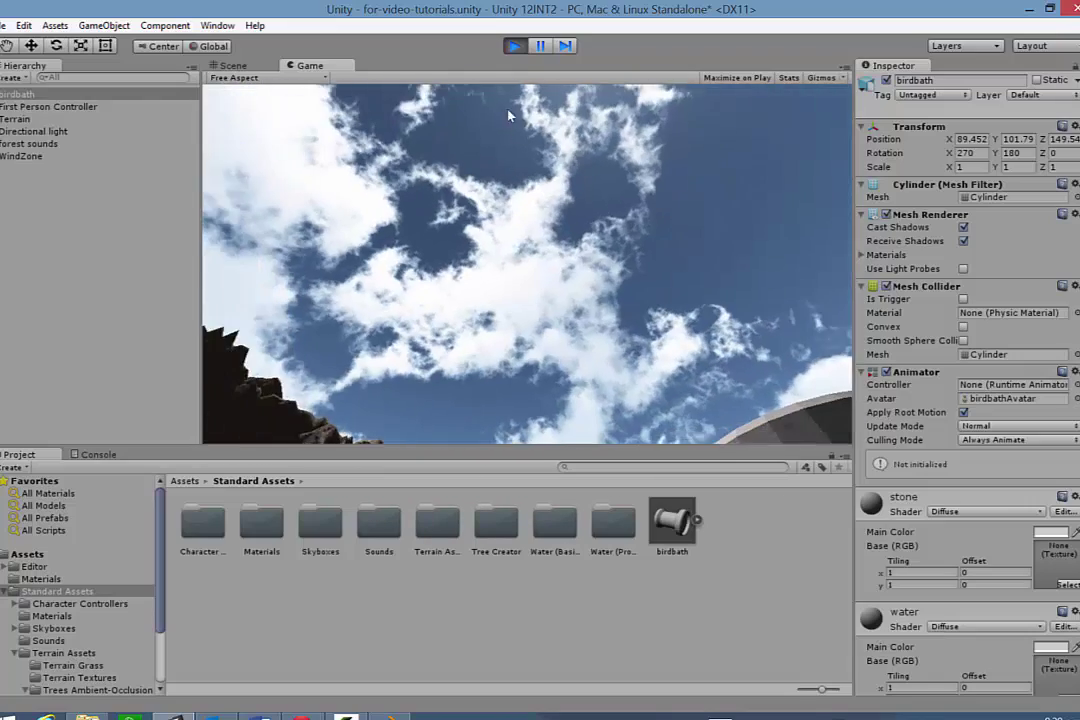
{"action": "left_click", "coordinate": [514, 45]}
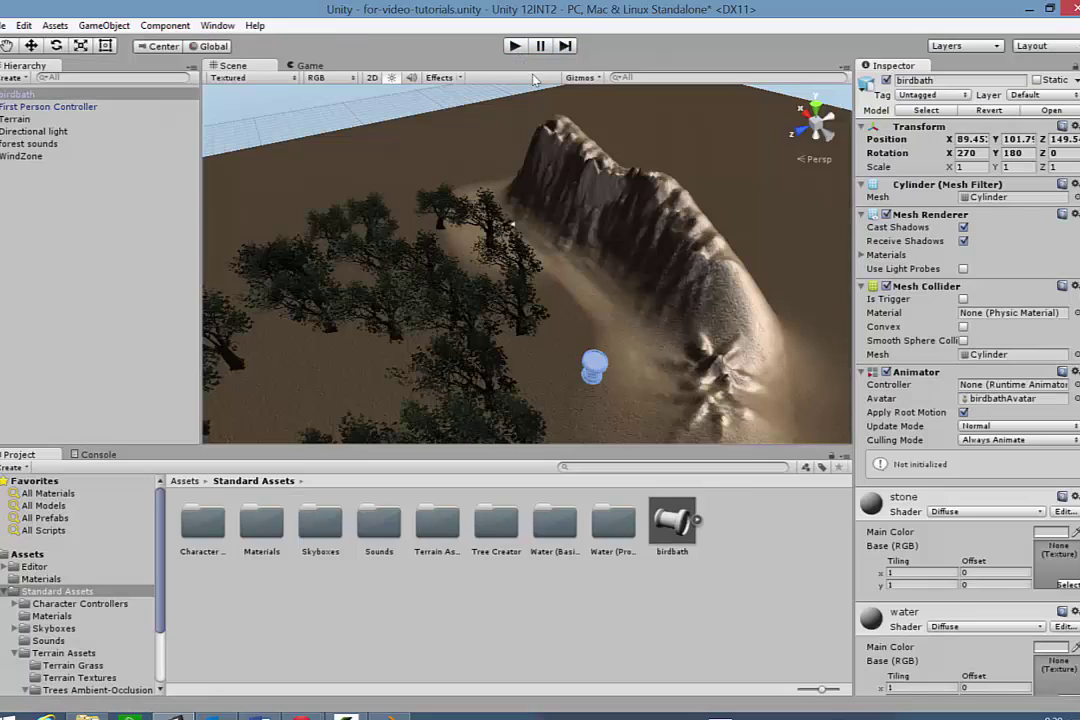
Set the birdbath asset's import scale factor to 0.5 and apply it
{"action": "left_click", "coordinate": [672, 525]}
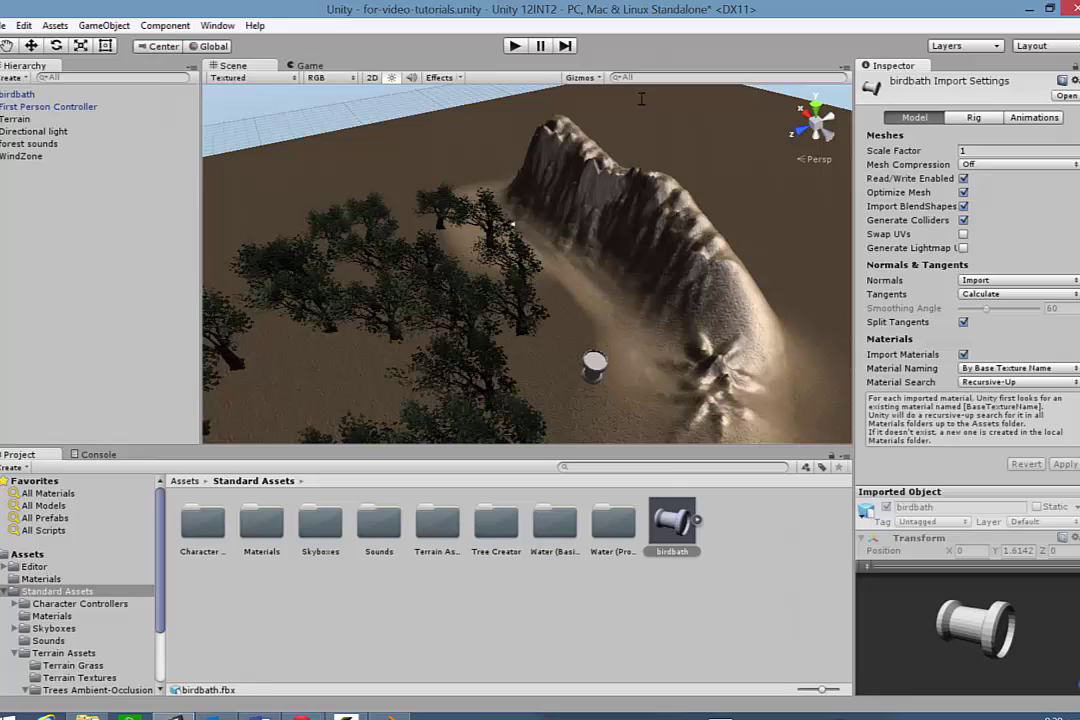
{"action": "left_click", "coordinate": [960, 150]}
{"action": "type", "text": "0.5"}
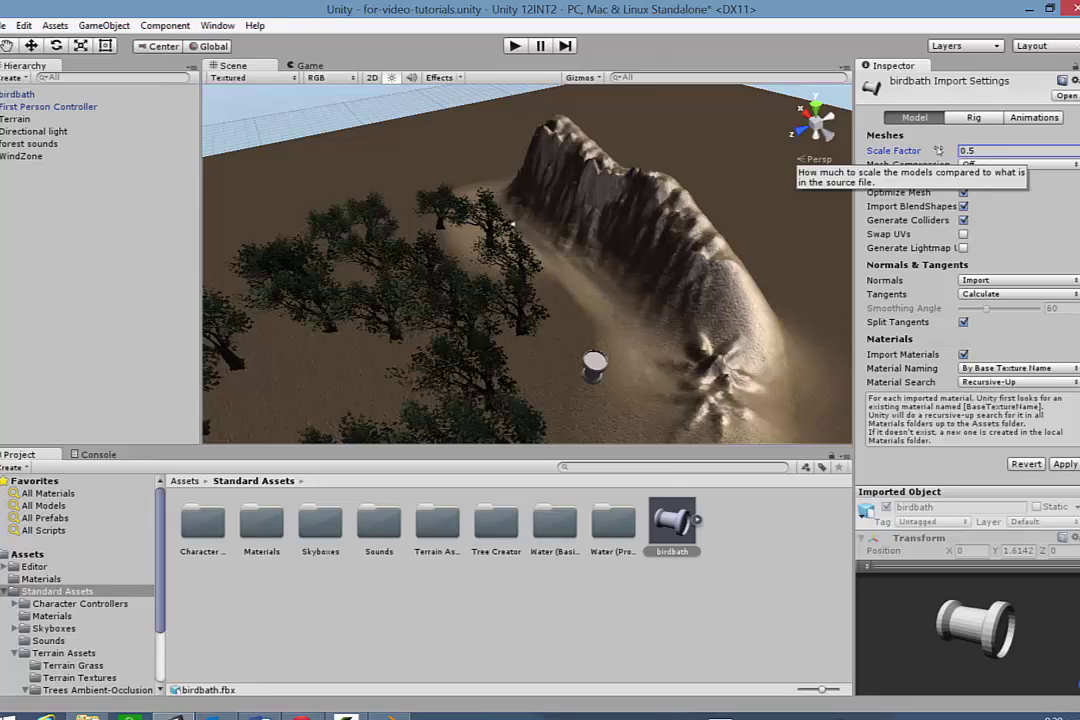
{"action": "key", "text": "Return"}
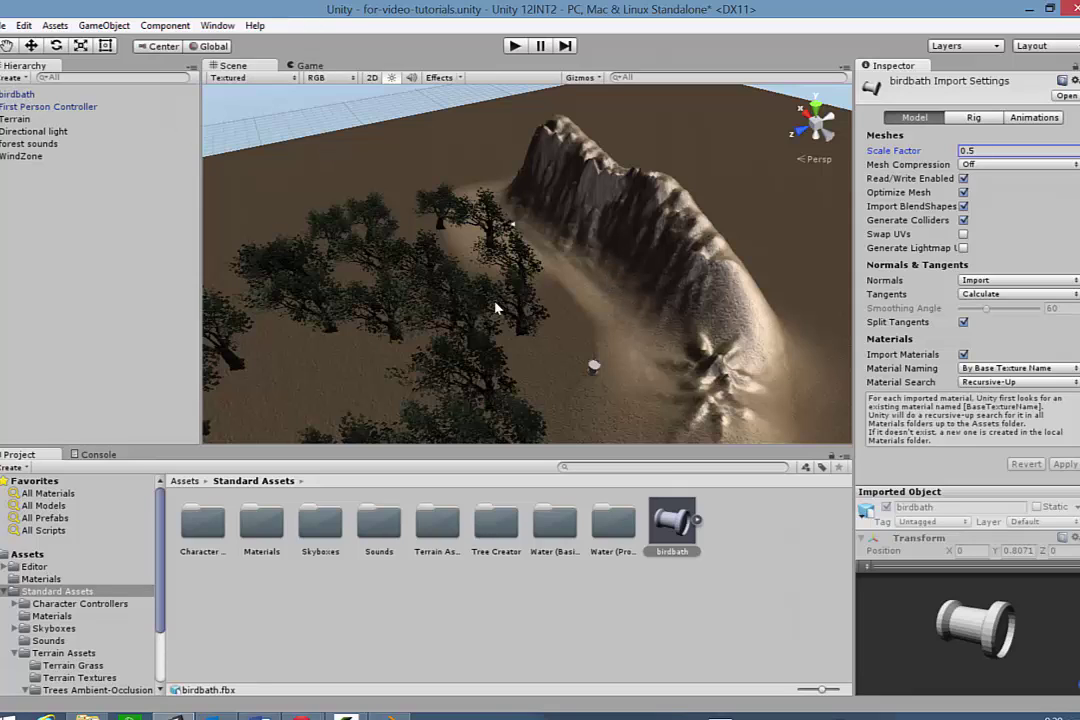
Import stone-texture.jpg as a new asset from the Blender folder inside Digital Technology
{"action": "left_click", "coordinate": [18, 95]}
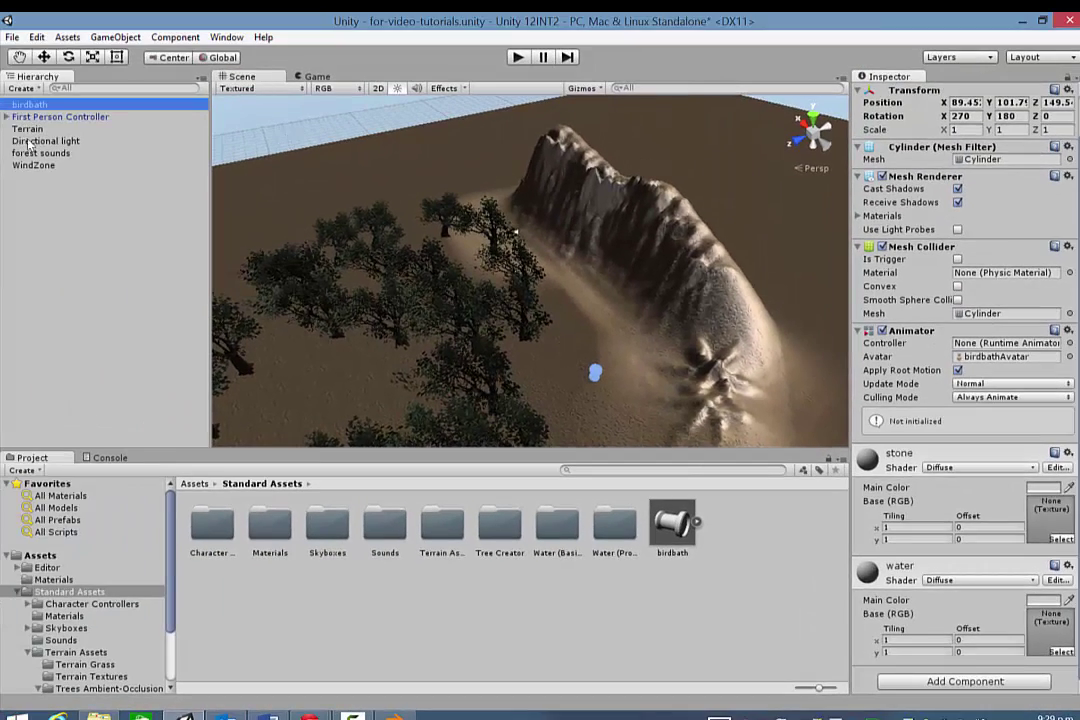
{"action": "left_click", "coordinate": [67, 37]}
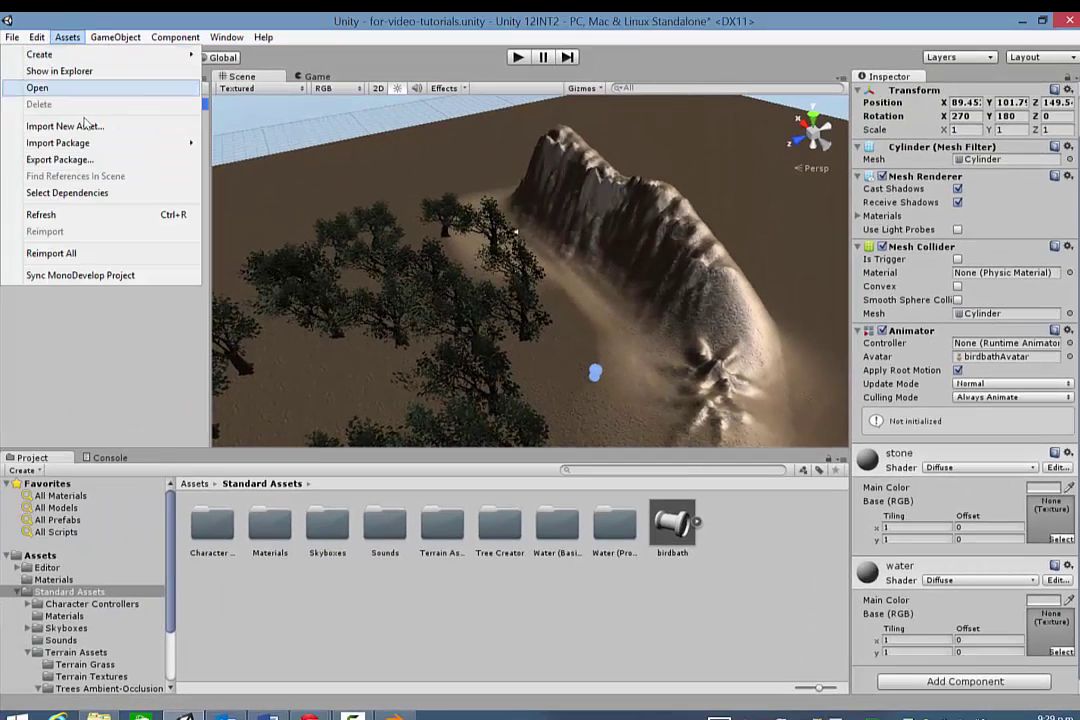
{"action": "left_click", "coordinate": [89, 126]}
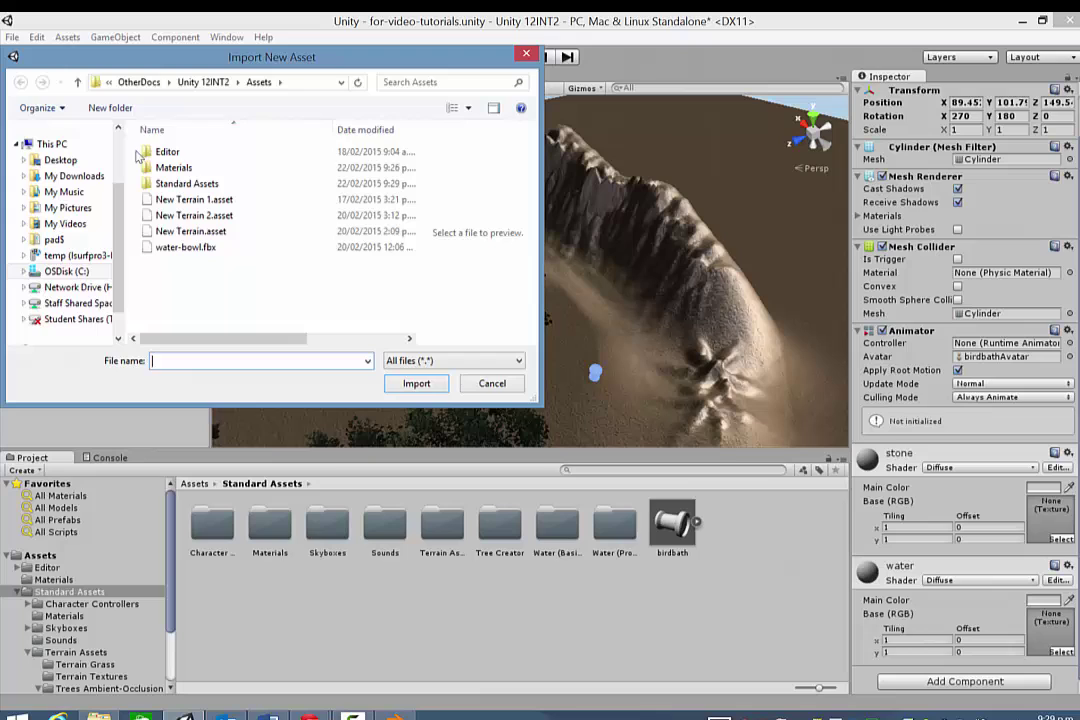
{"action": "left_click", "coordinate": [138, 82]}
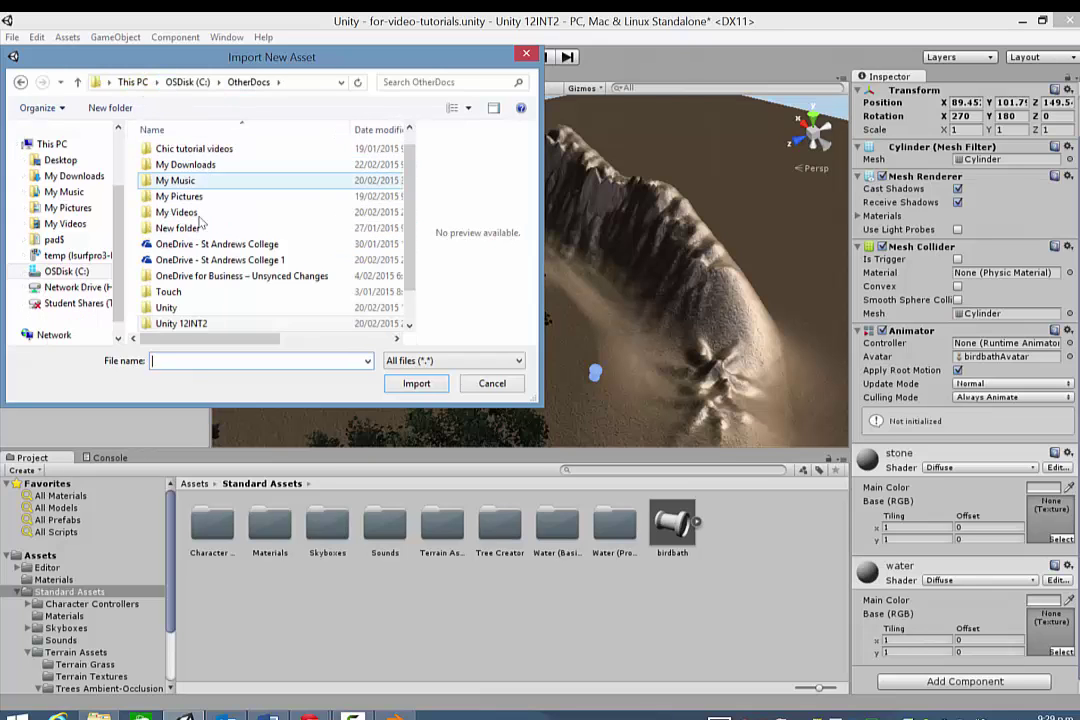
{"action": "left_click", "coordinate": [205, 260]}
{"action": "double_click", "coordinate": [178, 167]}
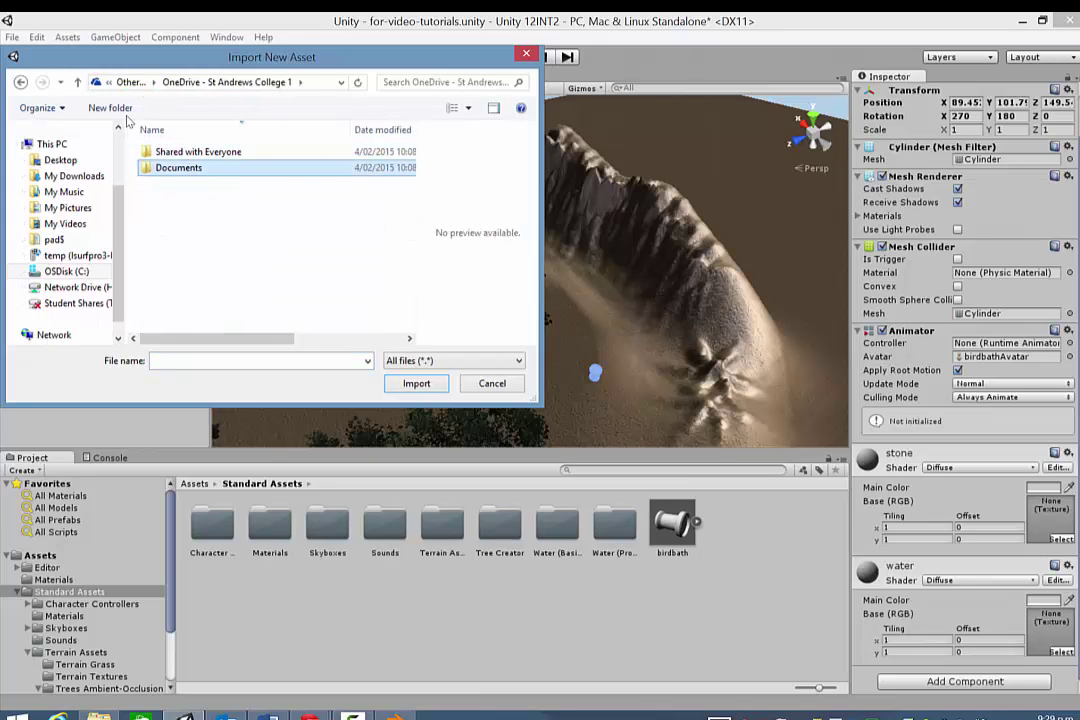
{"action": "double_click", "coordinate": [189, 156]}
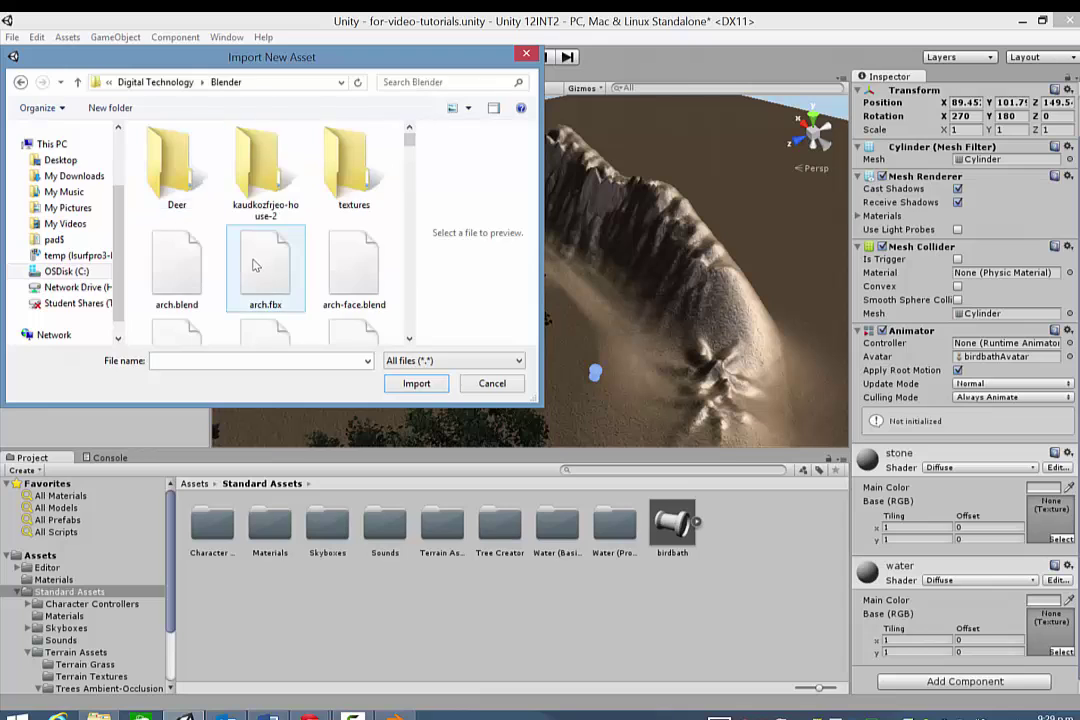
{"action": "scroll", "coordinate": [265, 258], "scroll_direction": "down", "scroll_amount": 4}
{"action": "scroll", "coordinate": [265, 258], "scroll_direction": "down", "scroll_amount": 9}
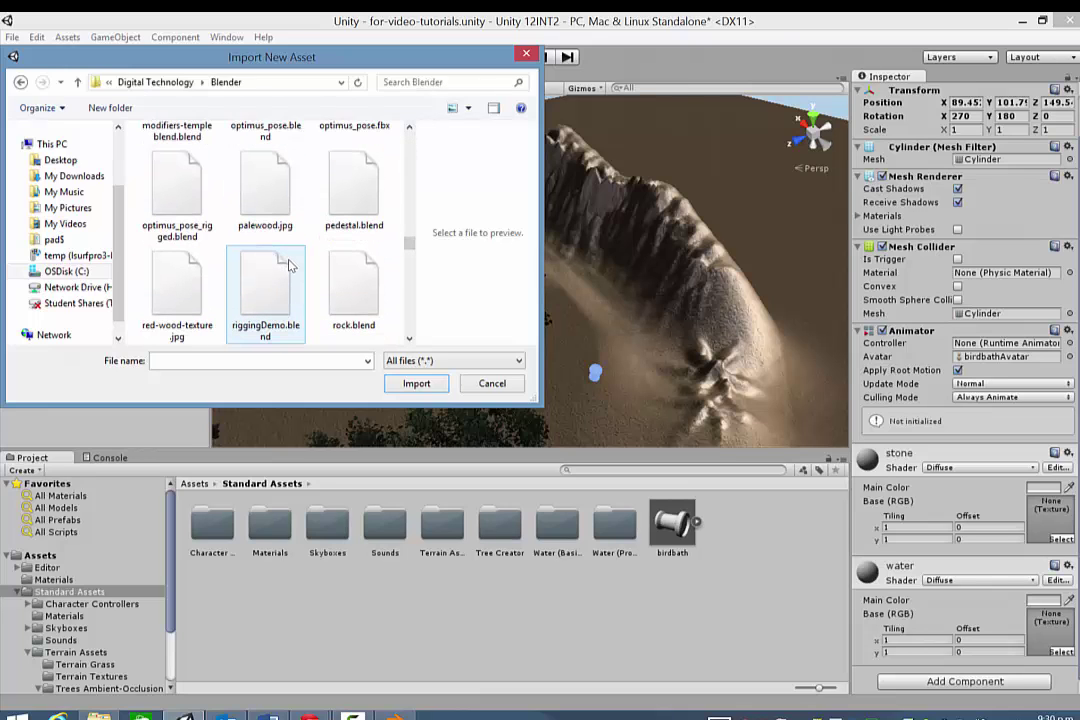
{"action": "scroll", "coordinate": [288, 265], "scroll_direction": "down", "scroll_amount": 8}
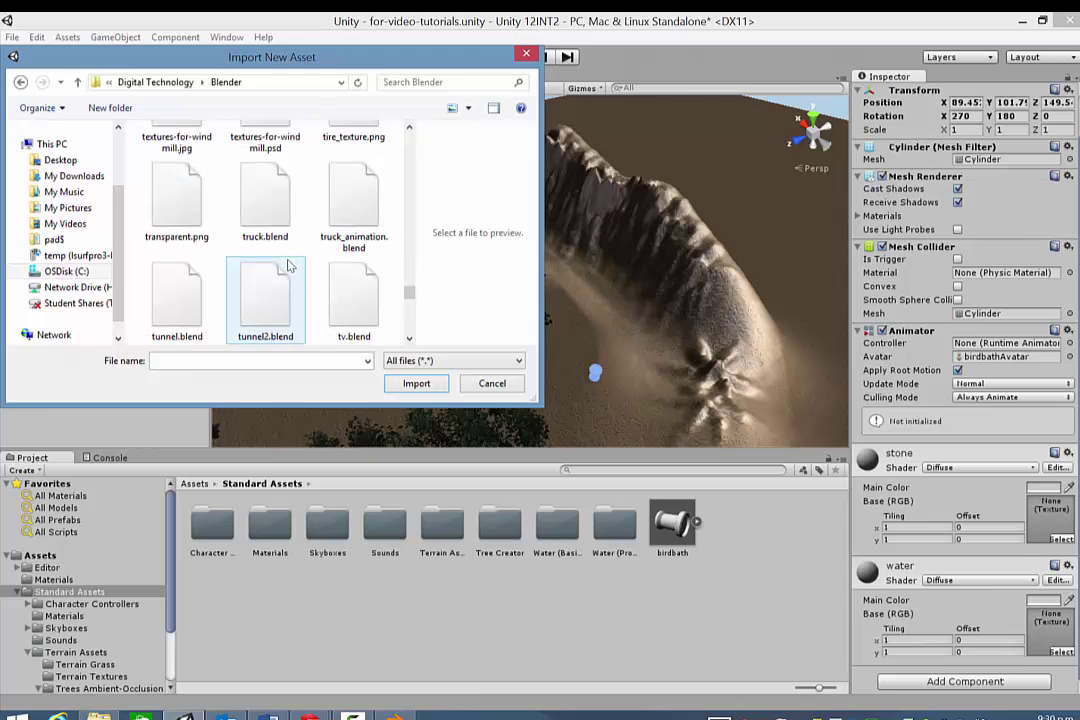
{"action": "scroll", "coordinate": [288, 264], "scroll_direction": "up", "scroll_amount": 2}
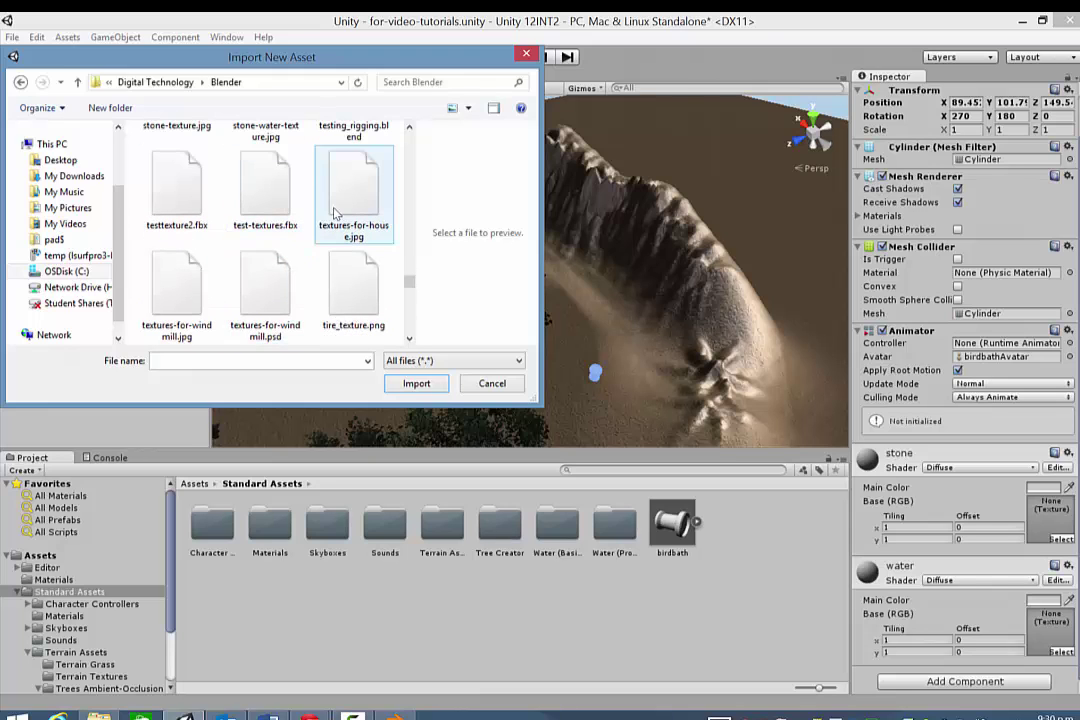
{"action": "scroll", "coordinate": [288, 263], "scroll_direction": "up", "scroll_amount": 1}
{"action": "double_click", "coordinate": [175, 165]}
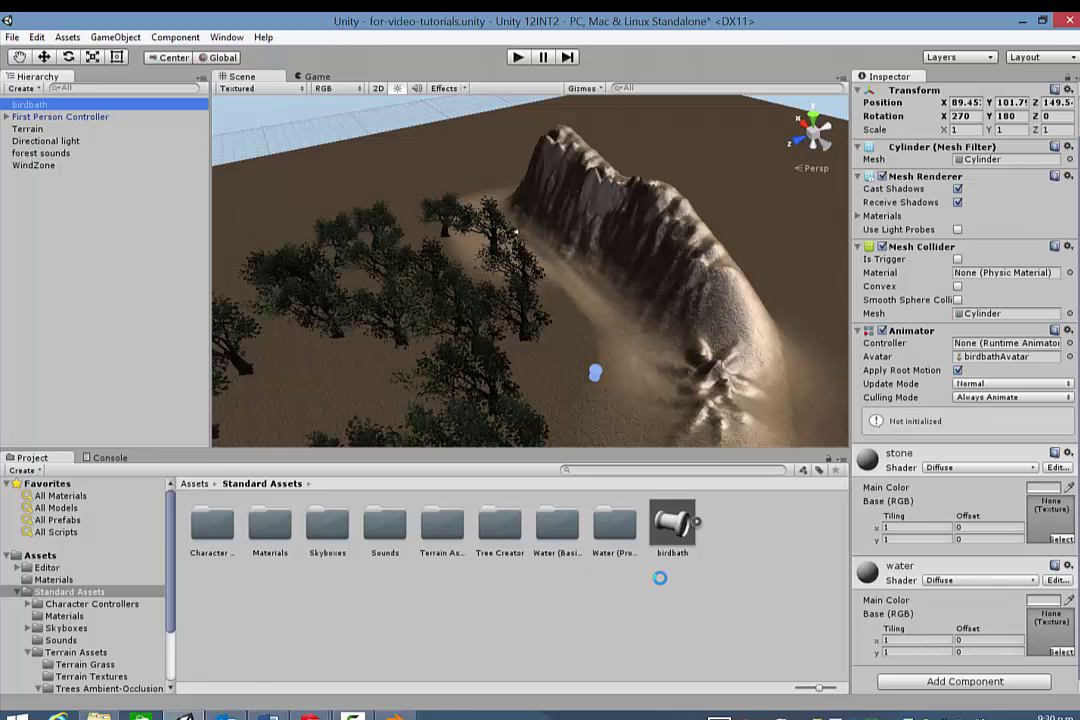
Import Water_Texture.jpg as a new asset from the same Blender folder
{"action": "left_click", "coordinate": [67, 37]}
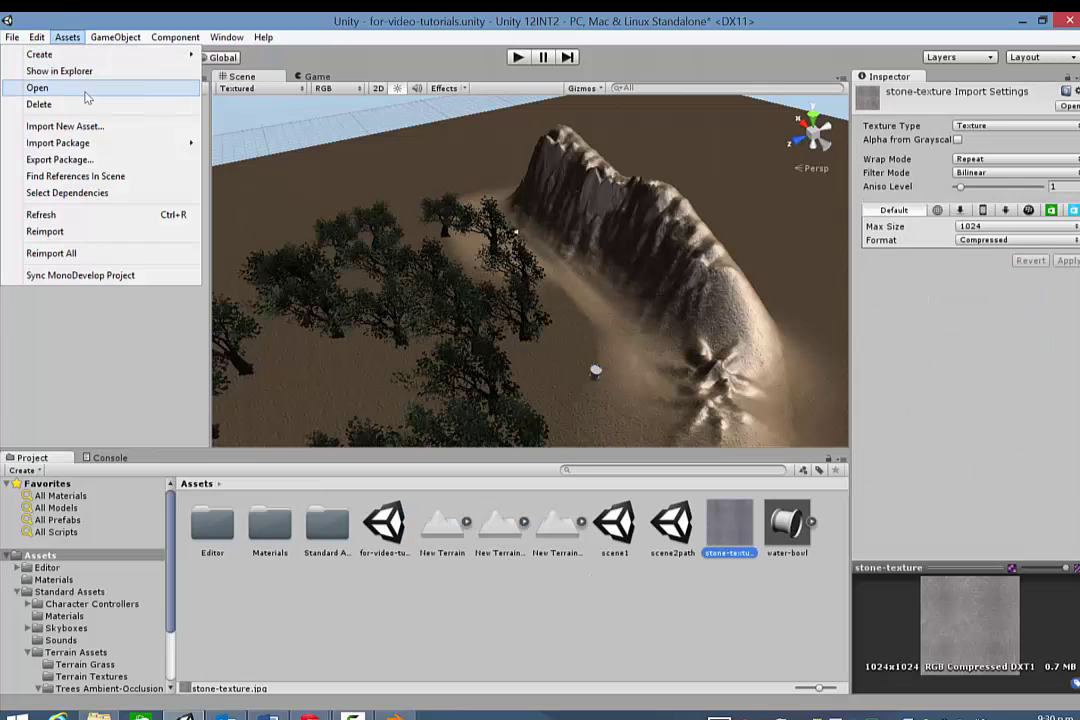
{"action": "left_click", "coordinate": [45, 116]}
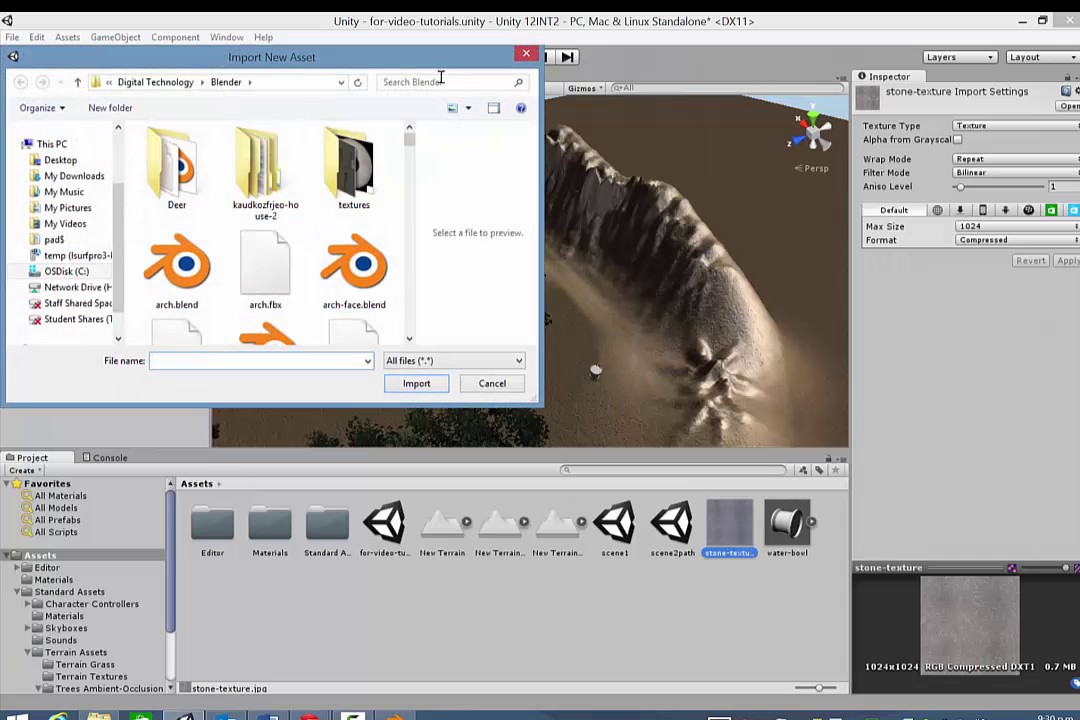
{"action": "scroll", "coordinate": [373, 163], "scroll_direction": "down", "scroll_amount": 15}
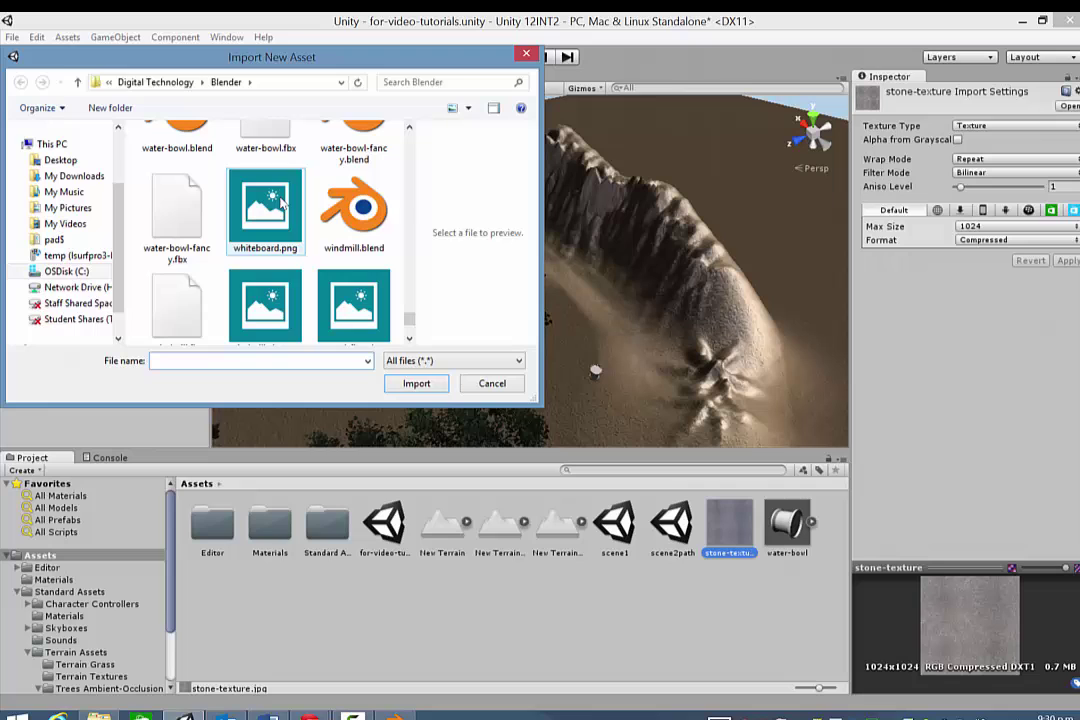
{"action": "left_click", "coordinate": [252, 138]}
{"action": "scroll", "coordinate": [244, 167], "scroll_direction": "up", "scroll_amount": 3}
{"action": "scroll", "coordinate": [245, 167], "scroll_direction": "up", "scroll_amount": 2}
{"action": "double_click", "coordinate": [352, 241]}
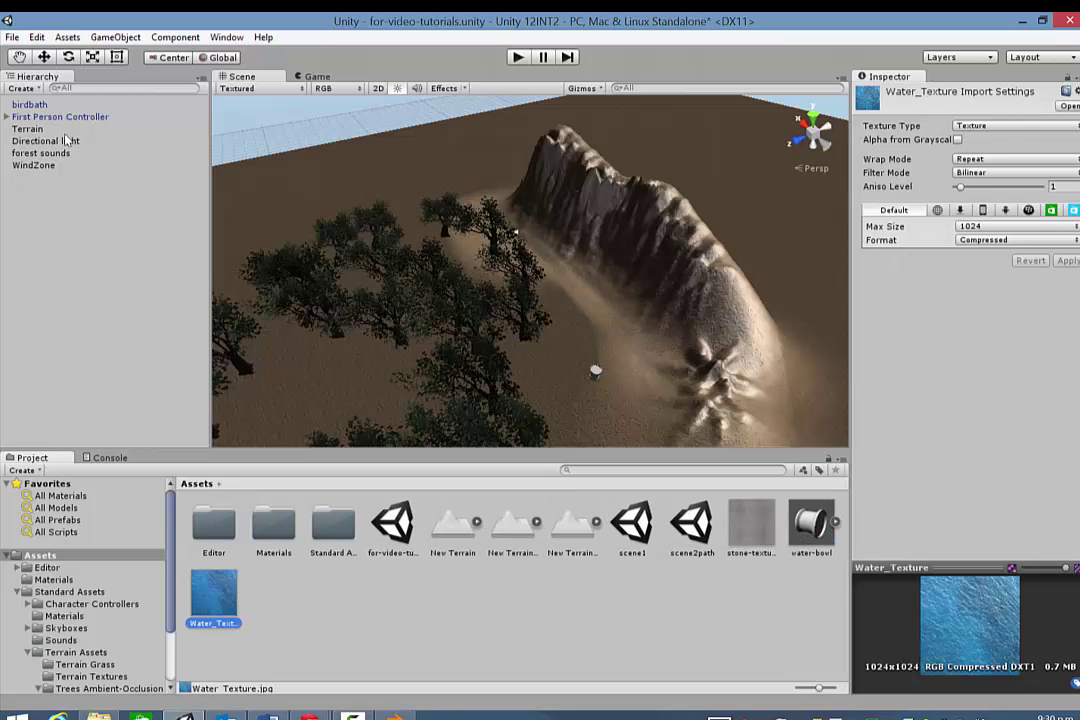
Assign the stone-texture image to the birdbath's stone material and Water_Texture to its water material as base textures
{"action": "left_click", "coordinate": [40, 116]}
{"action": "left_click", "coordinate": [30, 104]}
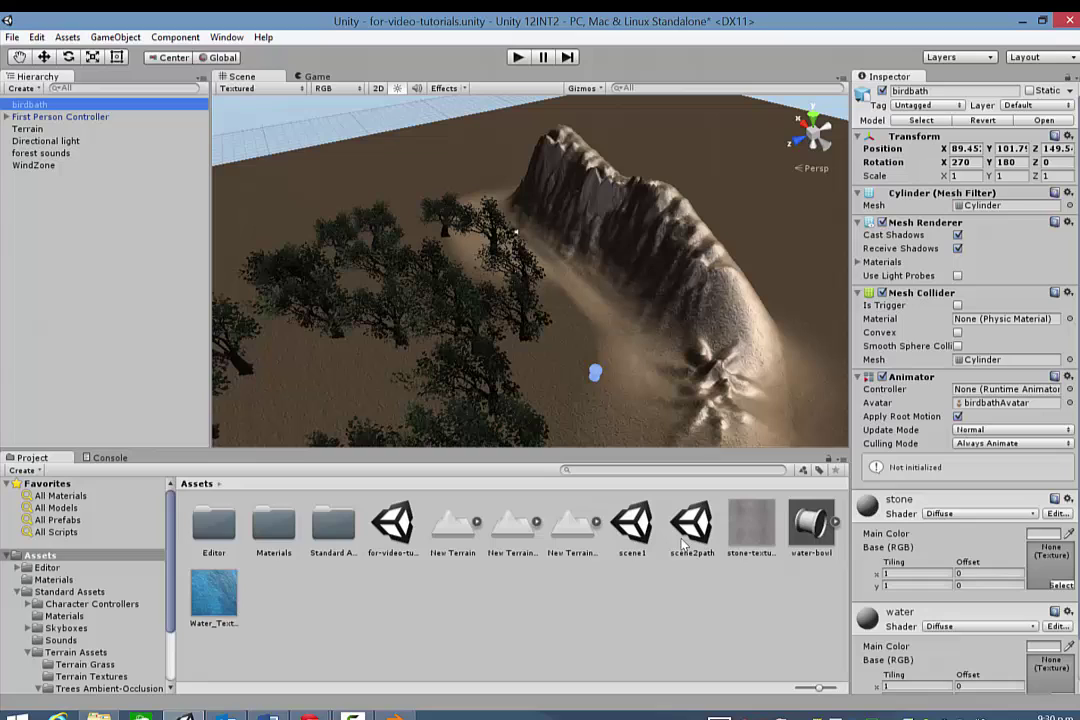
{"action": "scroll", "coordinate": [955, 518], "scroll_direction": "down", "scroll_amount": 2}
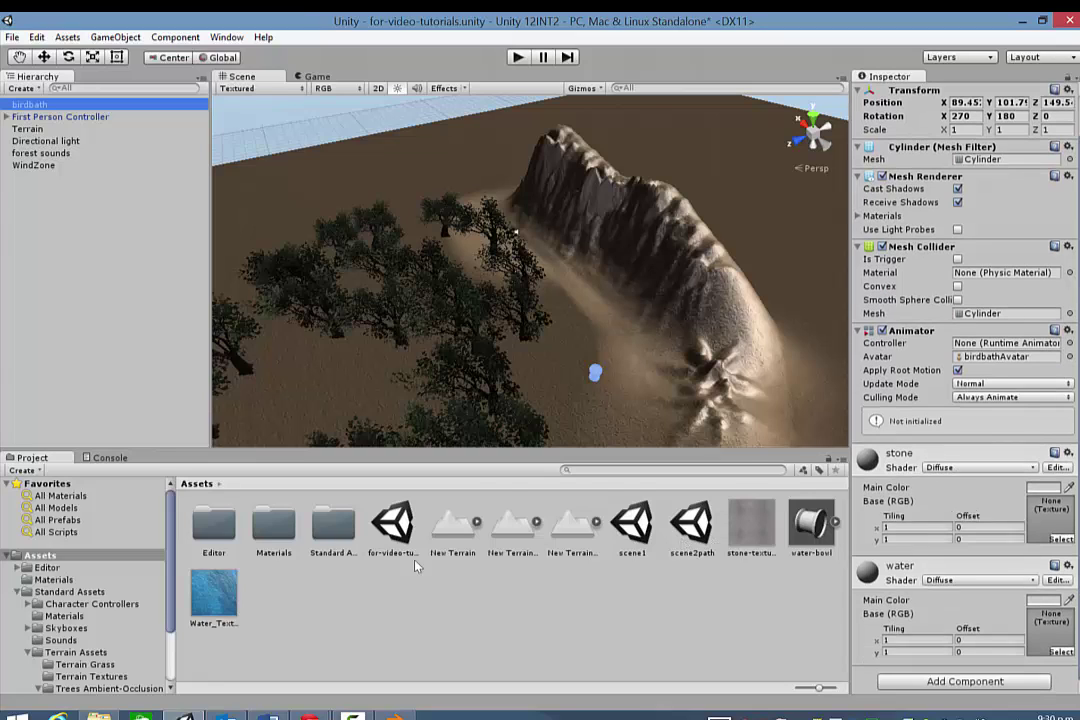
{"action": "left_click_drag", "start_coordinate": [762, 534], "coordinate": [706, 362]}
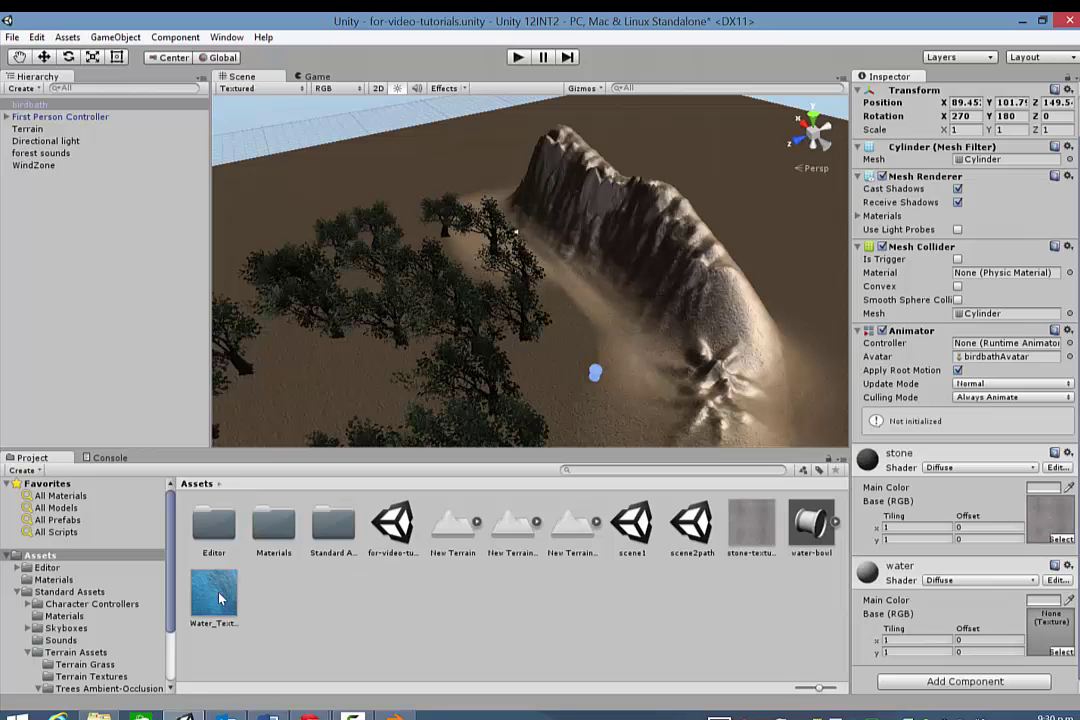
{"action": "left_click_drag", "start_coordinate": [222, 596], "coordinate": [1025, 627]}
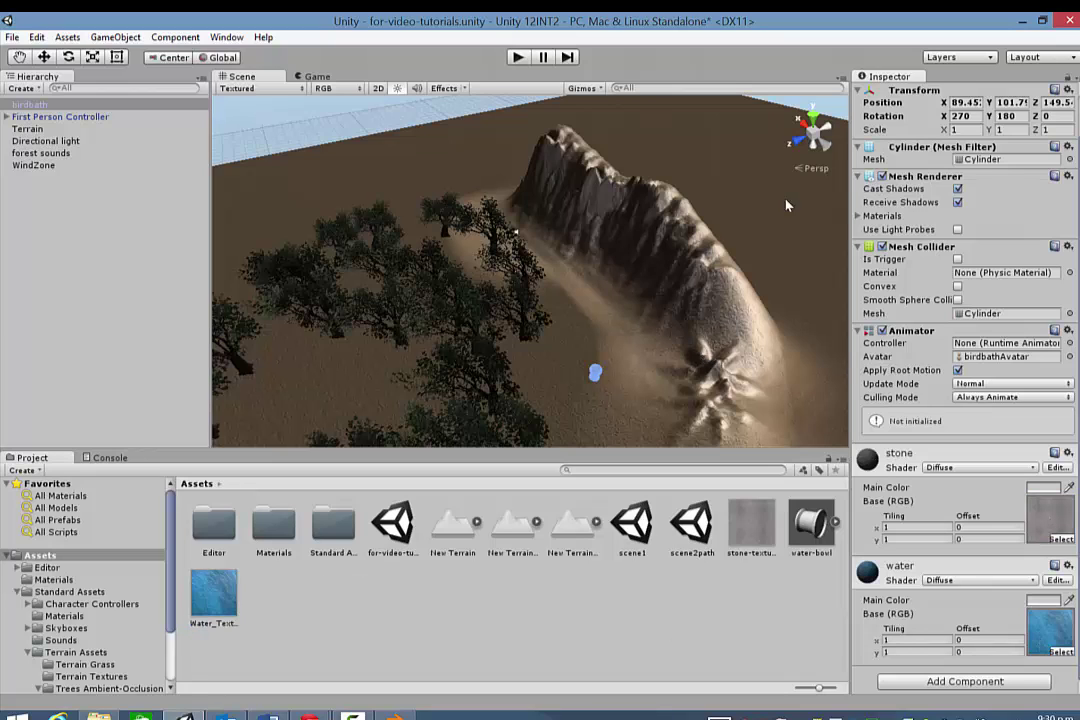
Play-test the game, walking up to the birdbath to check its textures, and stop the game
{"action": "left_click", "coordinate": [517, 58]}
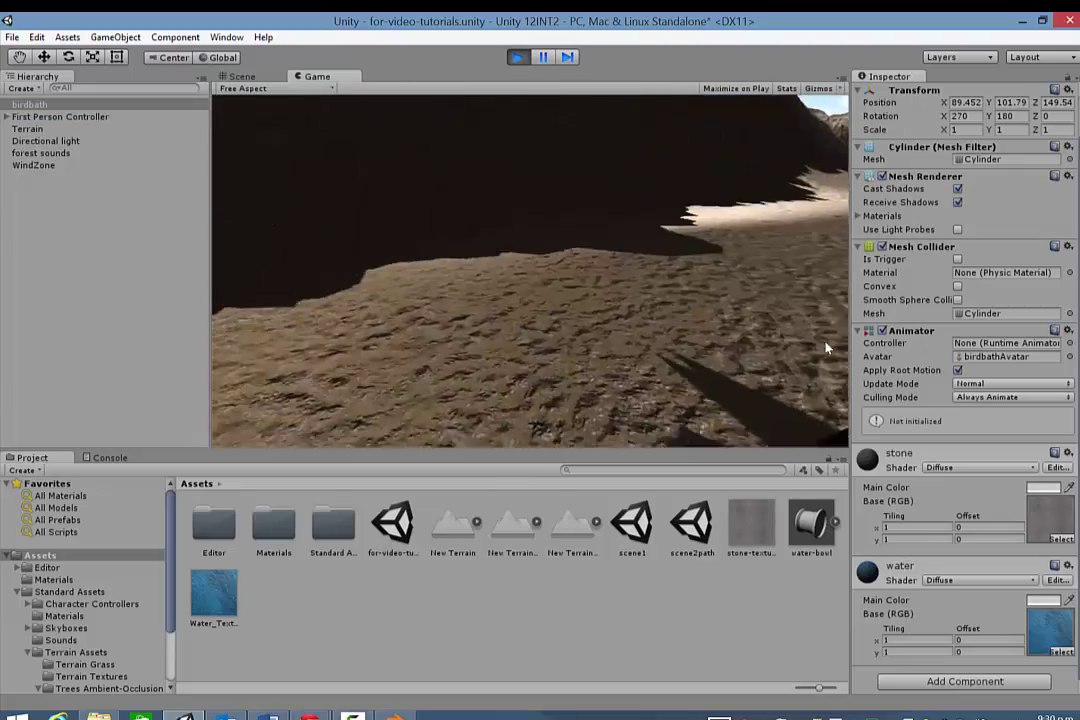
{"action": "key", "text": "w"}
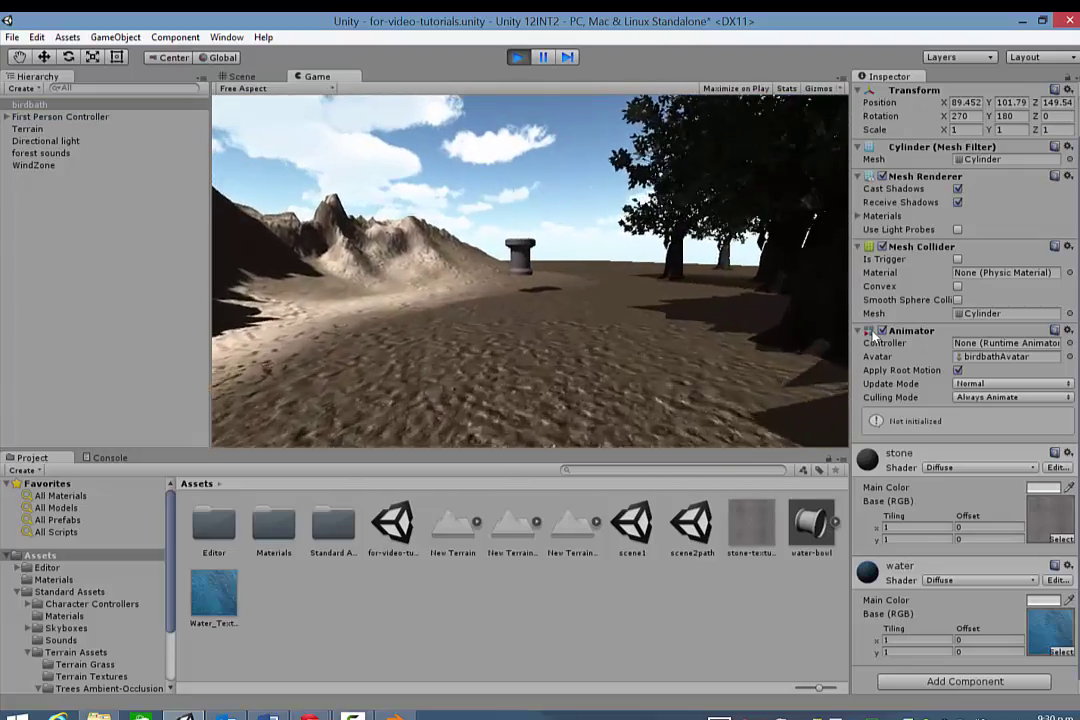
{"action": "key", "text": "w"}
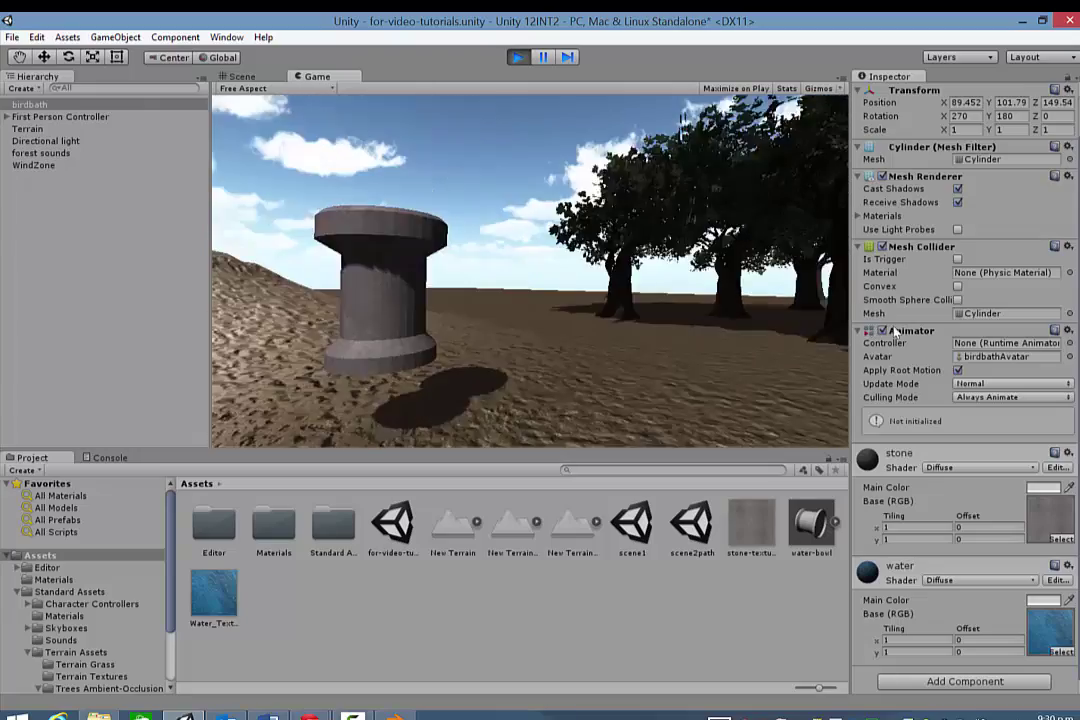
{"action": "key", "text": "w"}
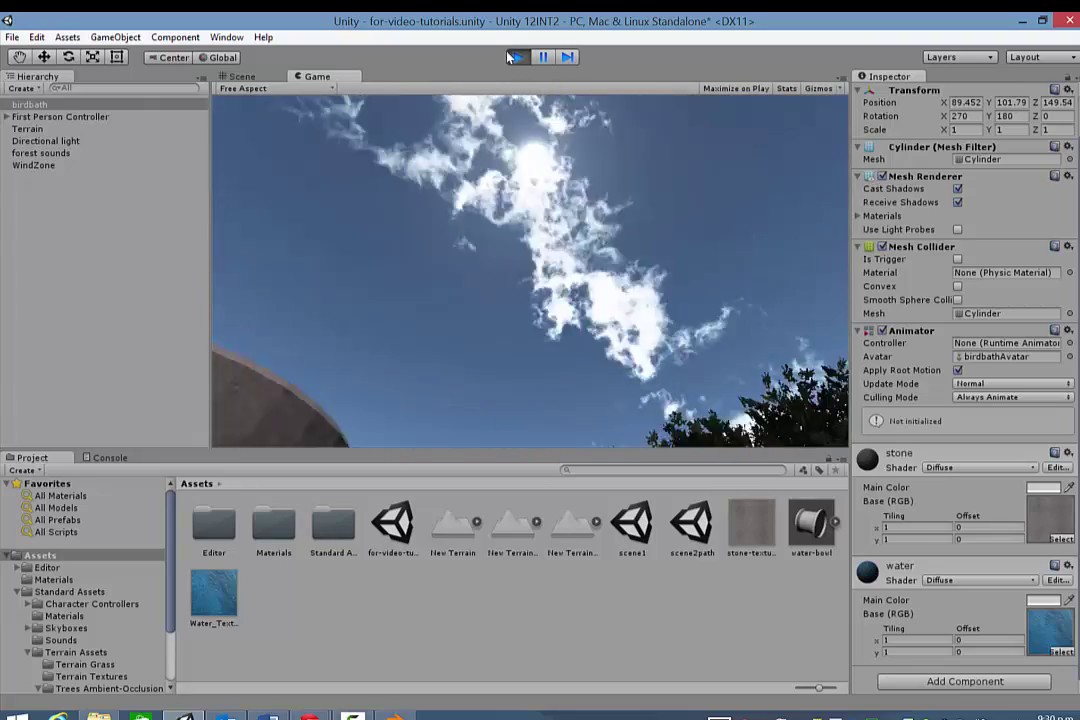
{"action": "left_click", "coordinate": [515, 57]}
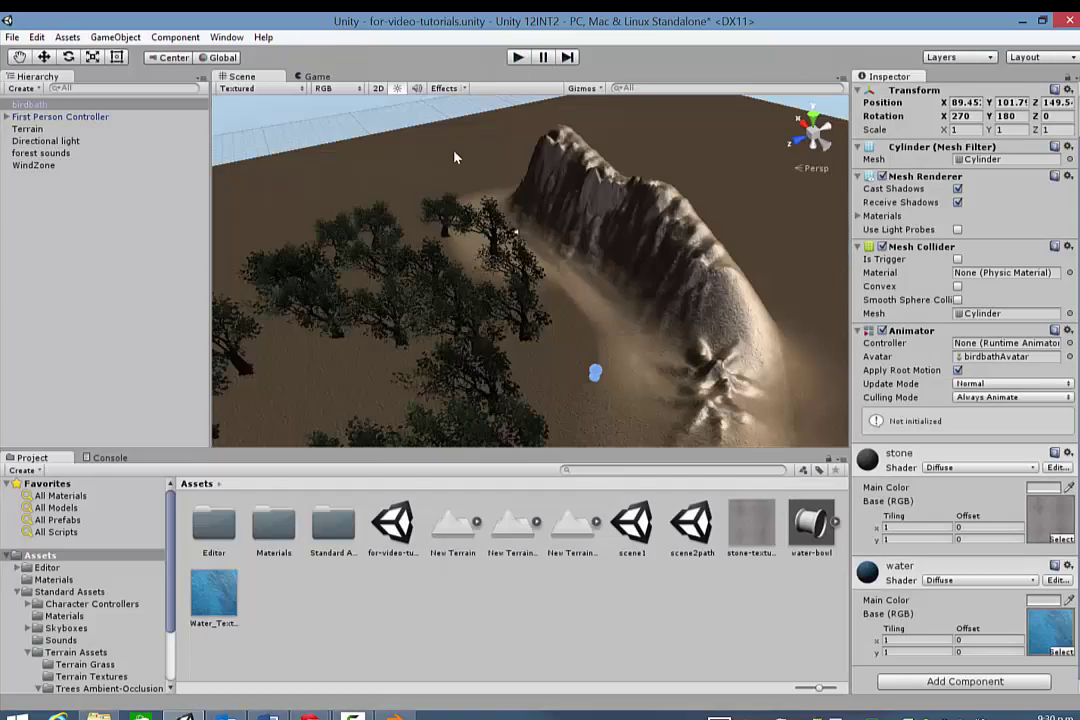